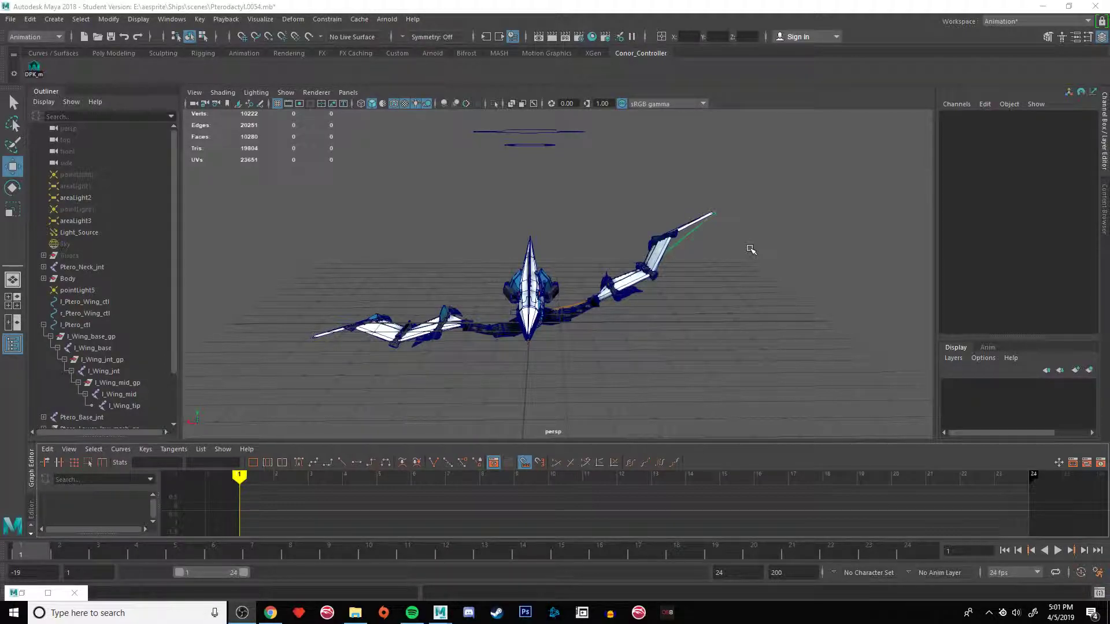
Step: Play back the wing animation and return the timeline to frame 1
left_click(1058, 551)
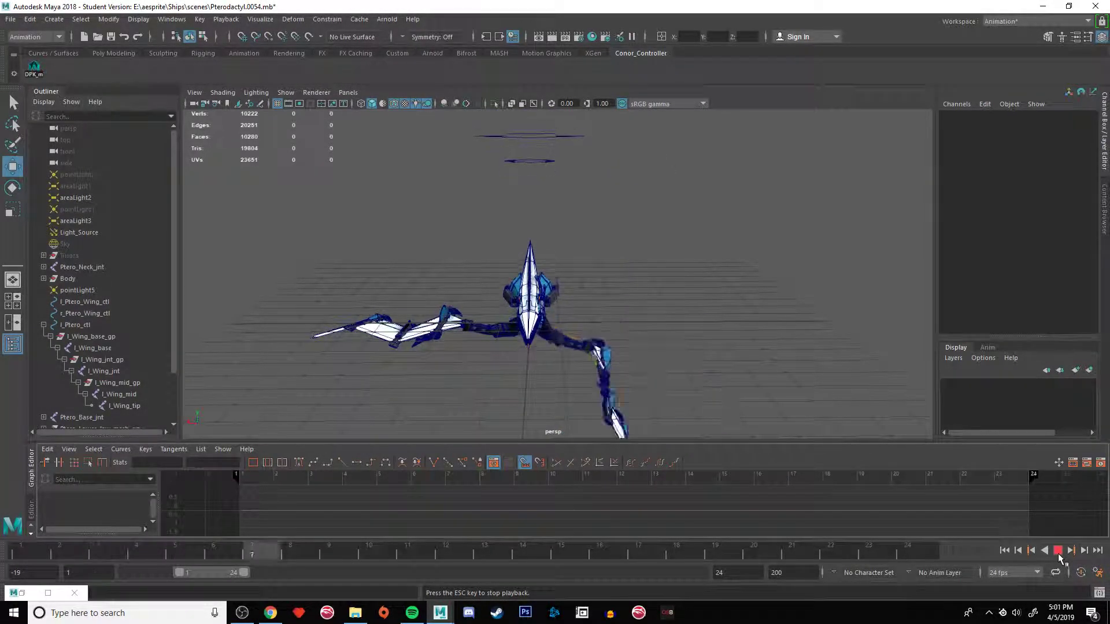
left_click(1058, 551)
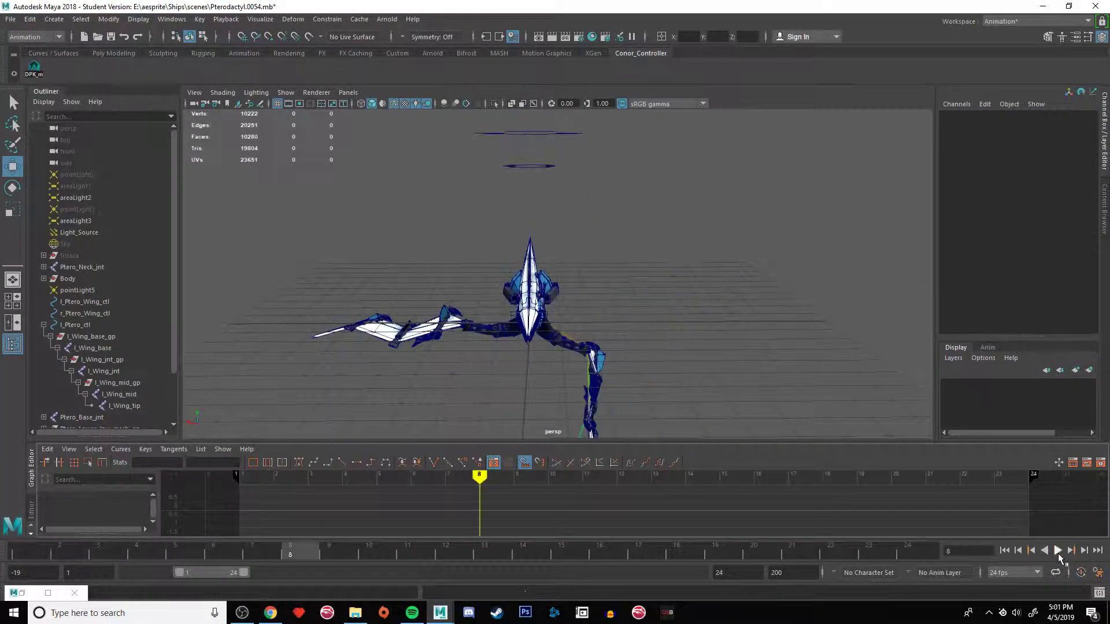
left_click_drag(64, 553, 20, 552)
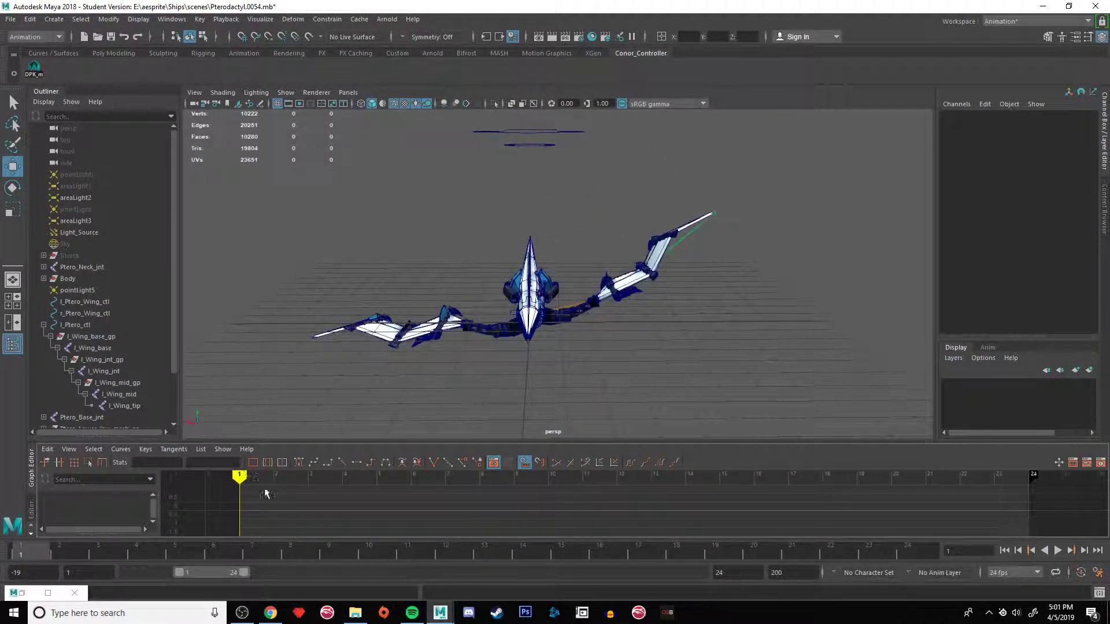
Step: Switch to Chrome and review the creator and date details on the DPK_mirrorSDK download page
left_click(271, 613)
left_click_drag(502, 203, 425, 206)
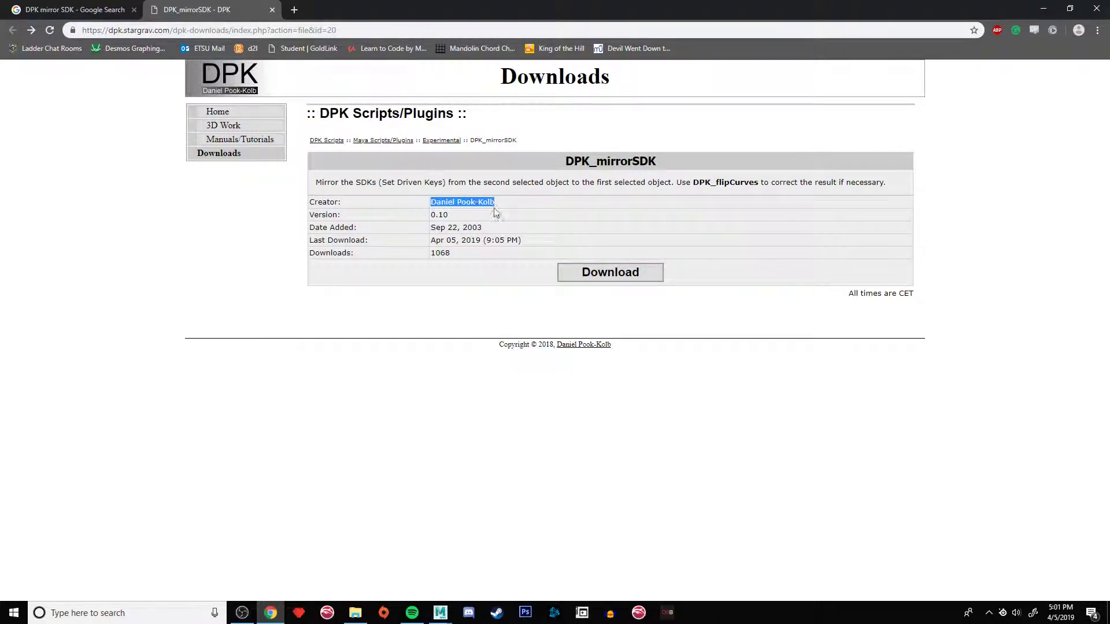
left_click_drag(487, 227, 463, 229)
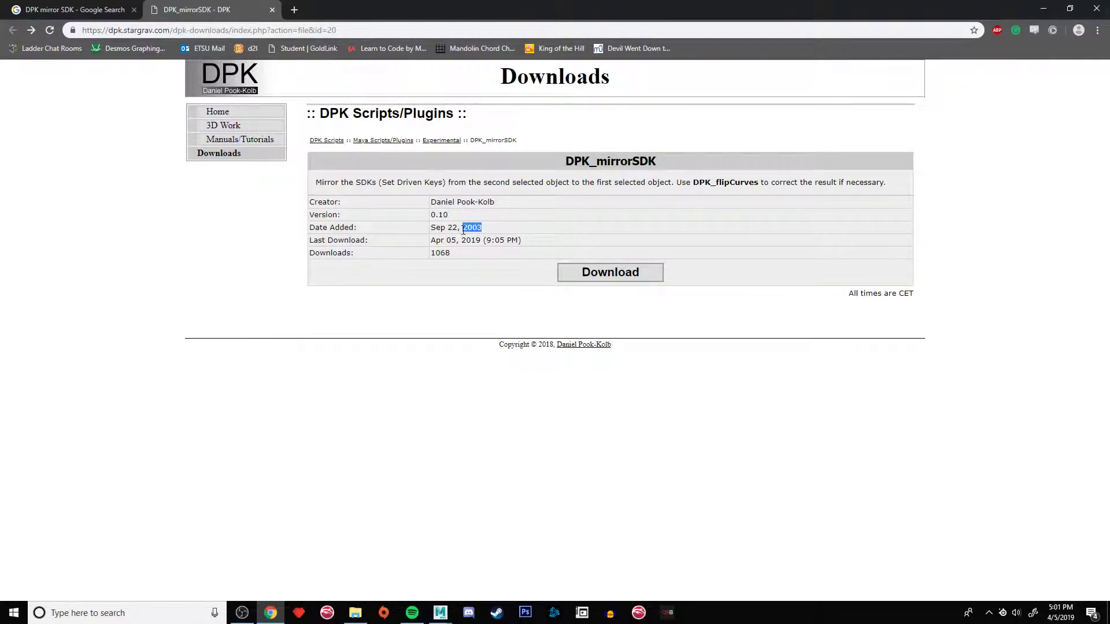
left_click(484, 242)
Step: Check the DPK_mirrorSDK script file in the maya 2018 scripts folder and return to Maya
left_click(355, 613)
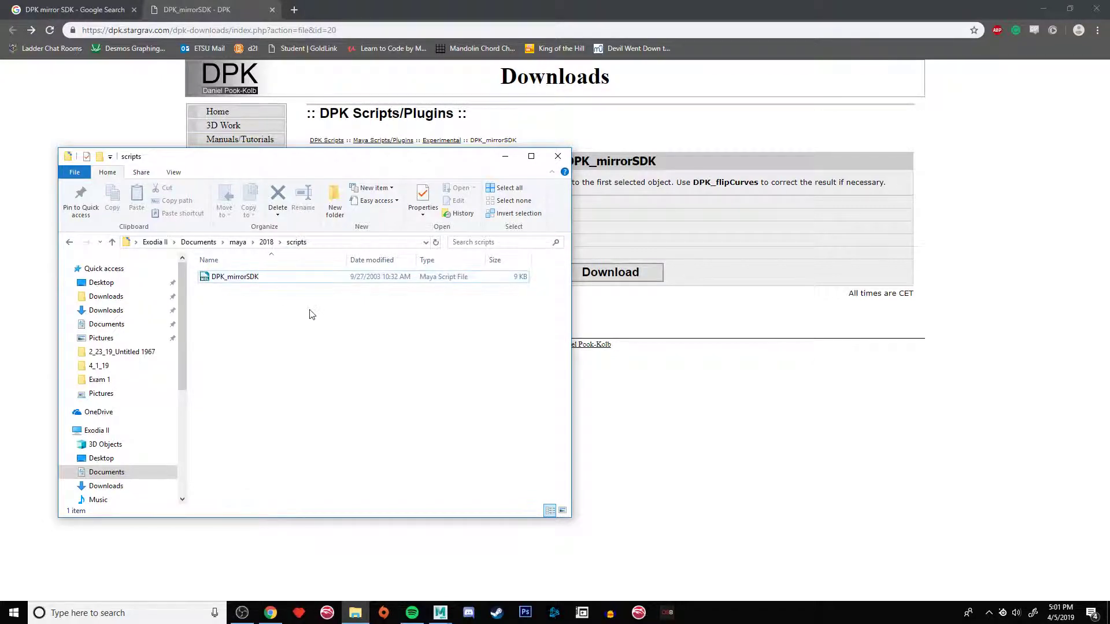
left_click(504, 156)
left_click(440, 613)
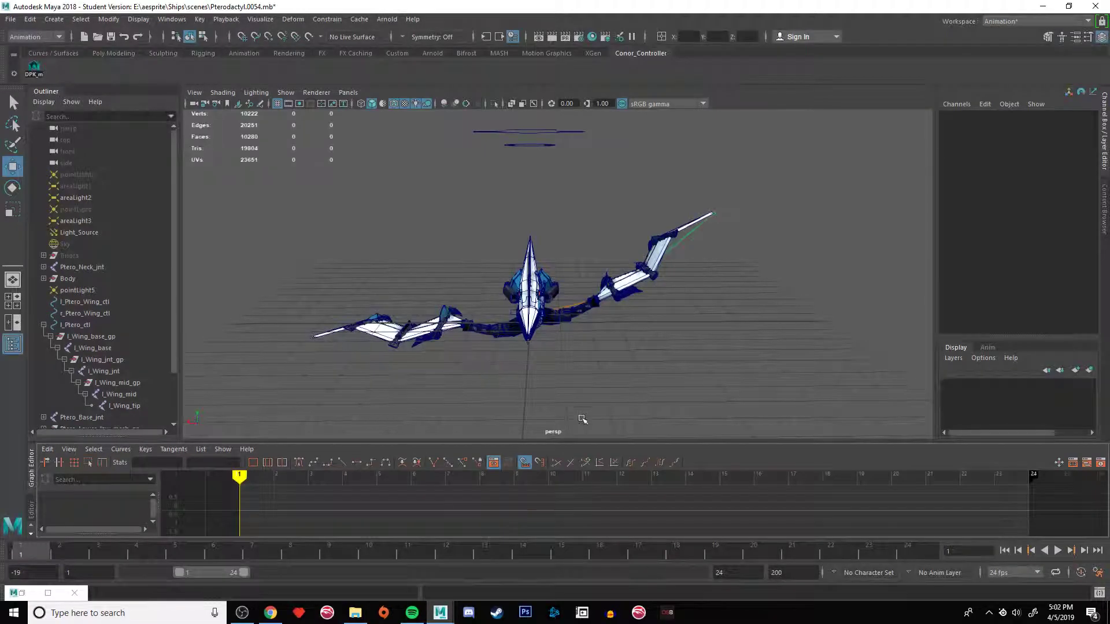
Step: Open DPK_mirrorSDK.mel from the maya 2018 scripts folder in the Script Editor and display its code
left_click(1099, 592)
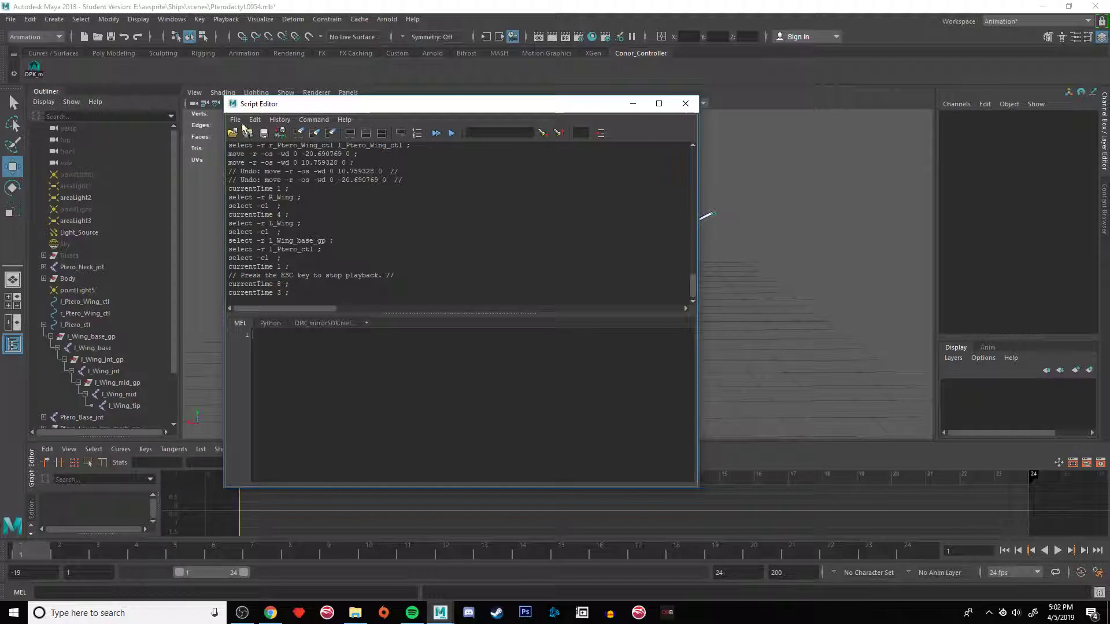
left_click(235, 120)
left_click(255, 137)
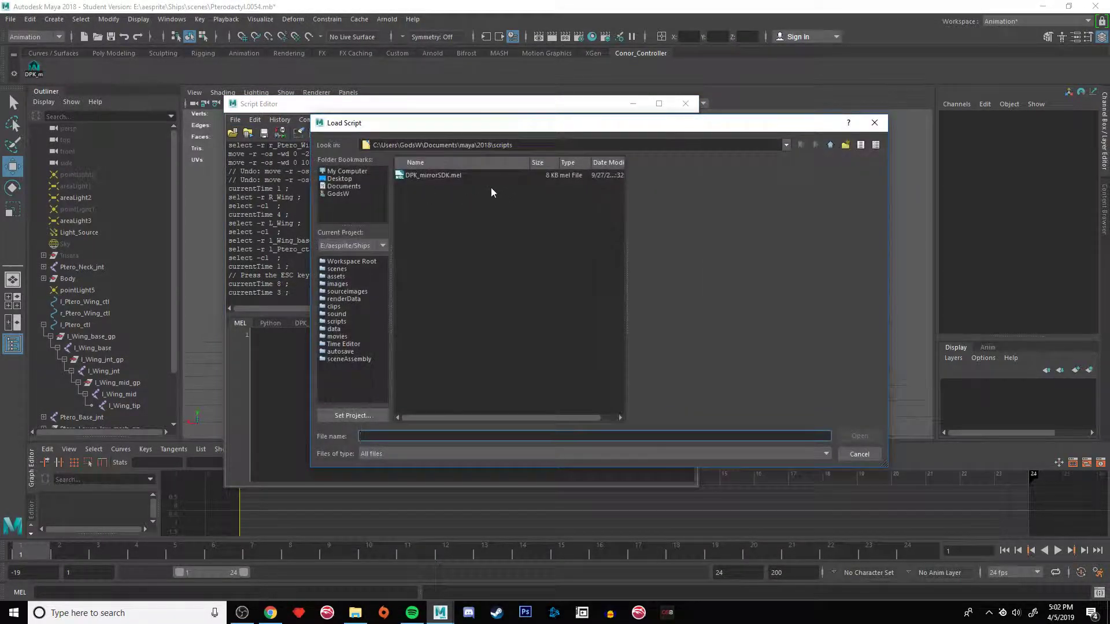
left_click(472, 174)
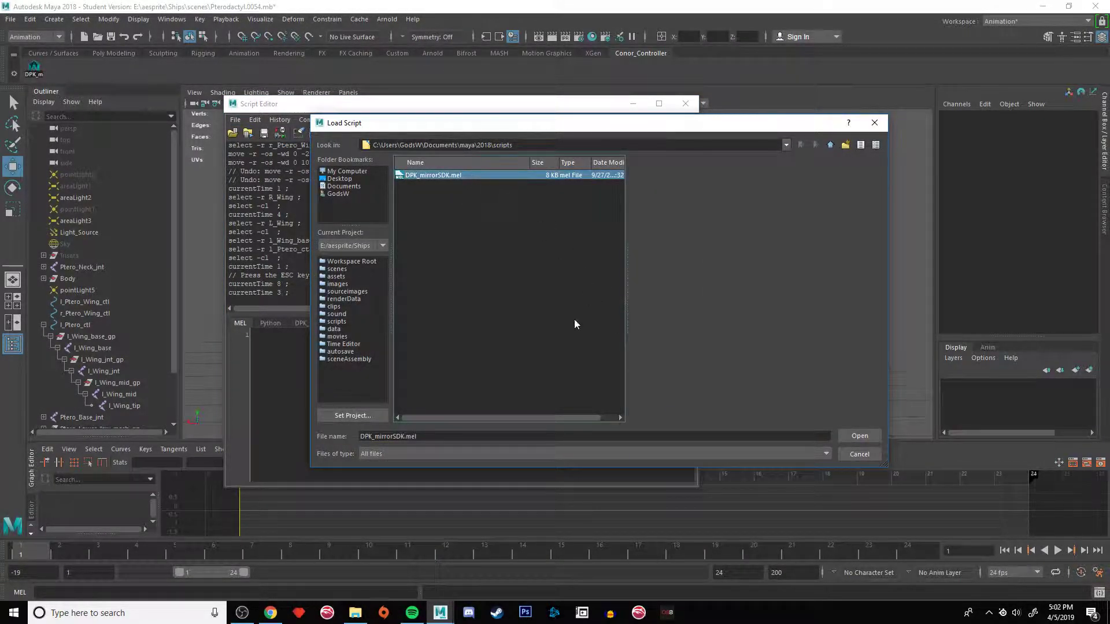
left_click(854, 436)
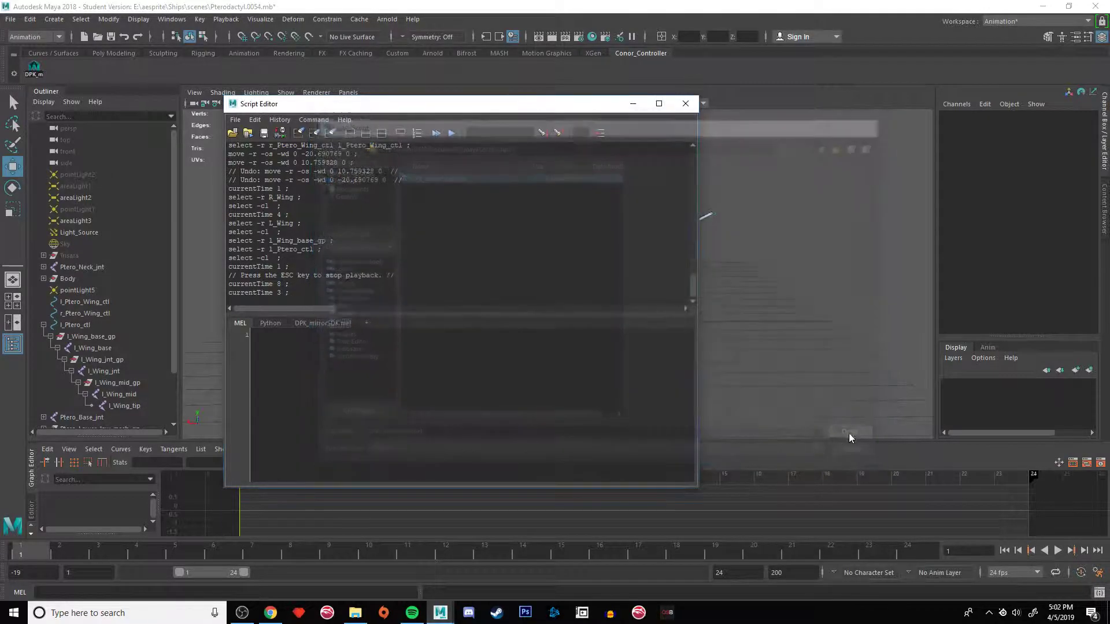
left_click(336, 323)
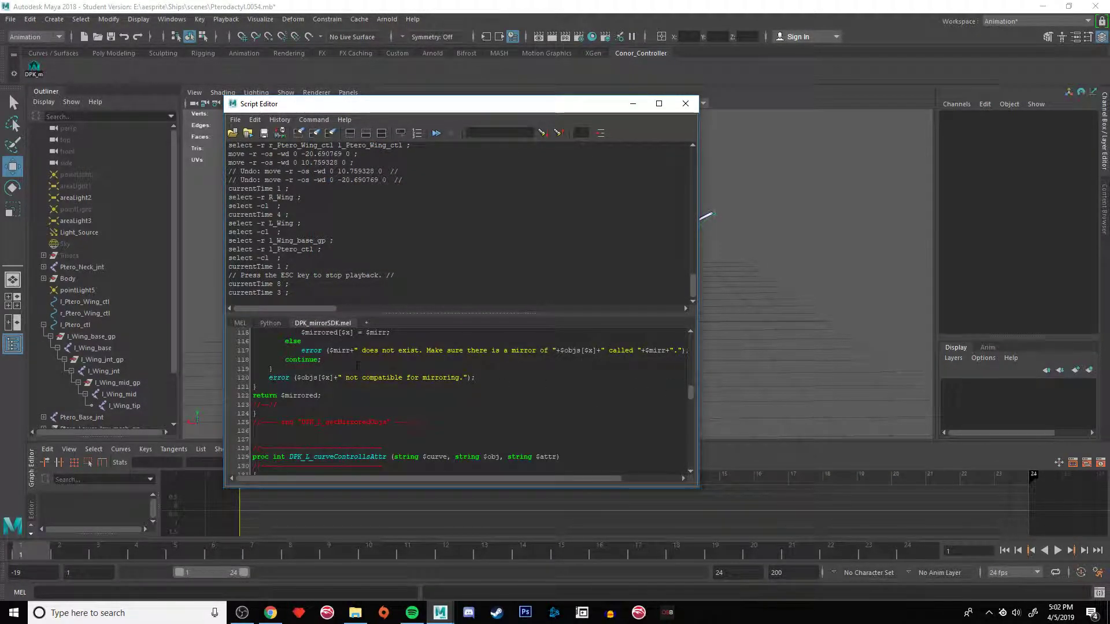
Step: Save the script to the shelf as DPK_mirrorSDK and delete the duplicate shelf item it adds
left_click(235, 119)
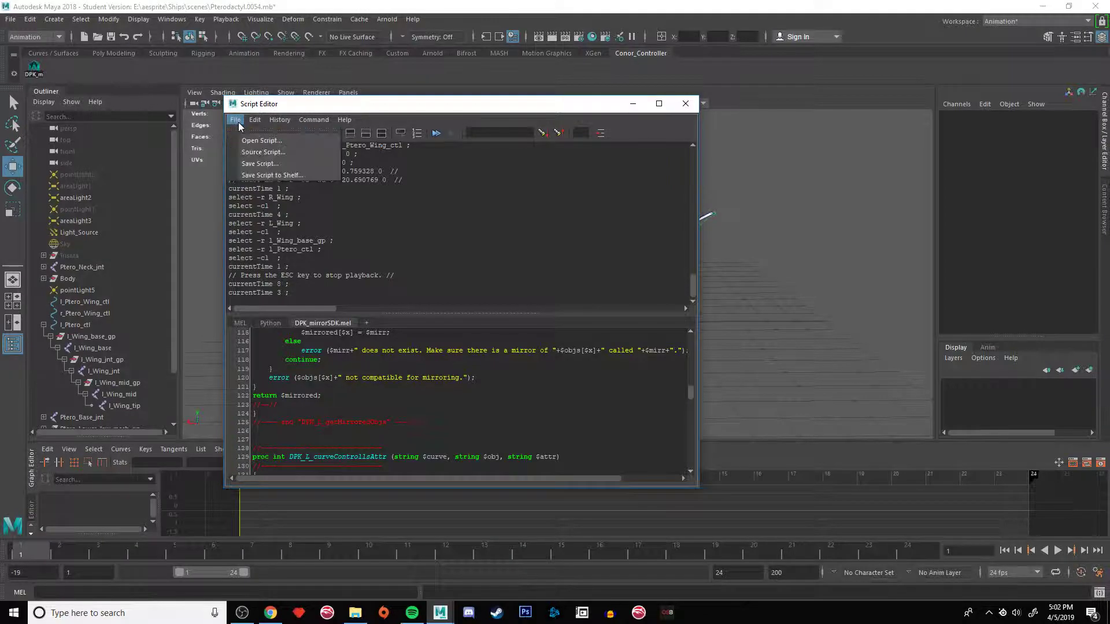
left_click(260, 174)
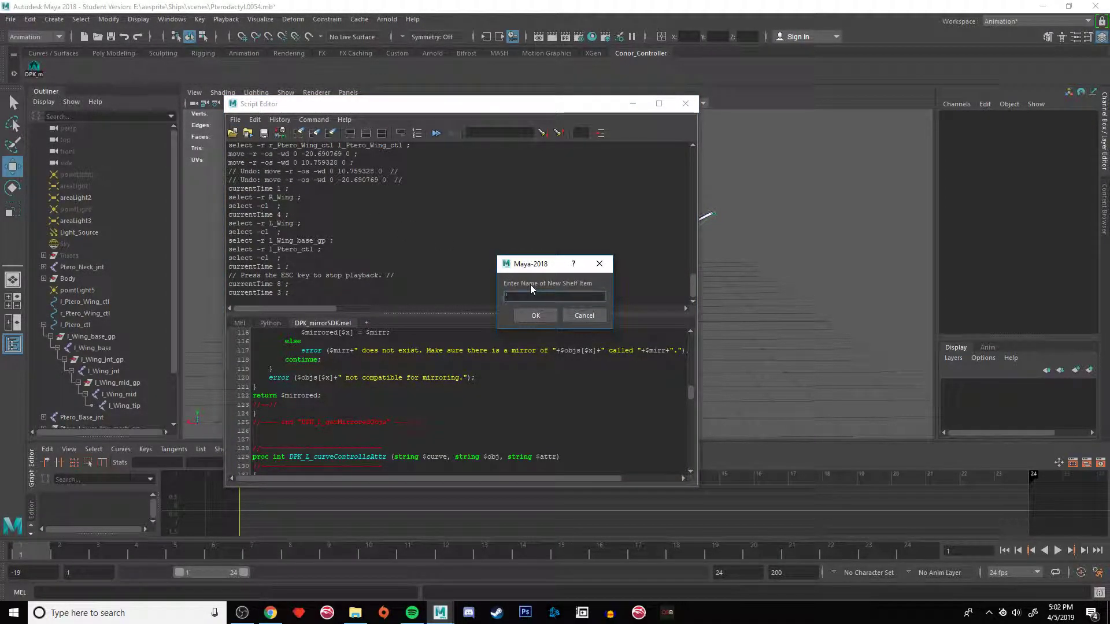
type("DPK_mirrorSDK")
left_click(535, 316)
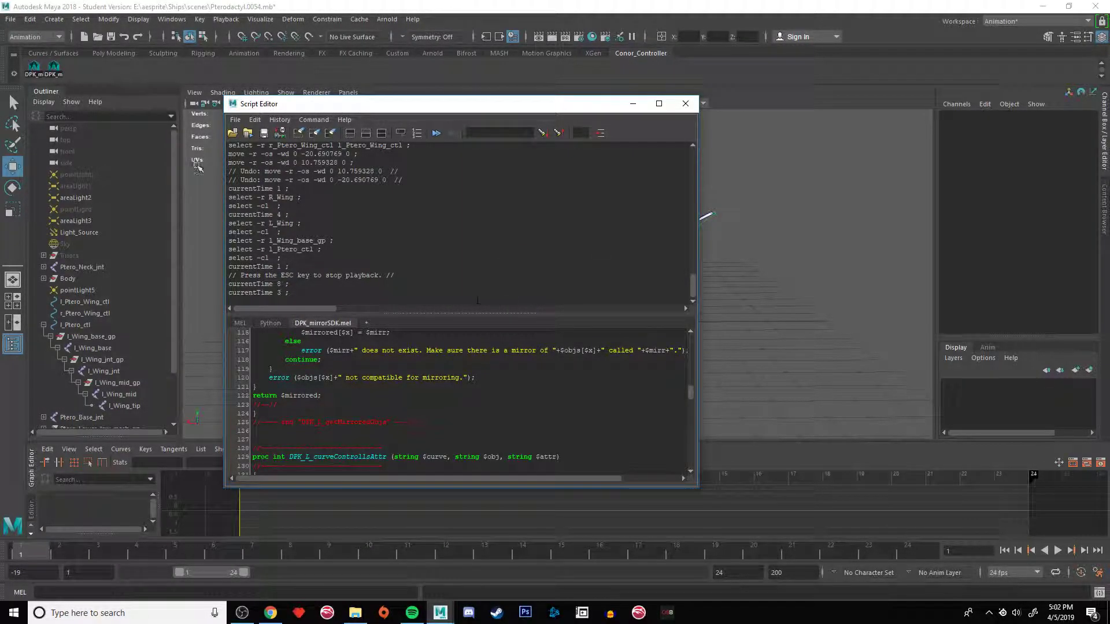
right_click(54, 69)
left_click(70, 108)
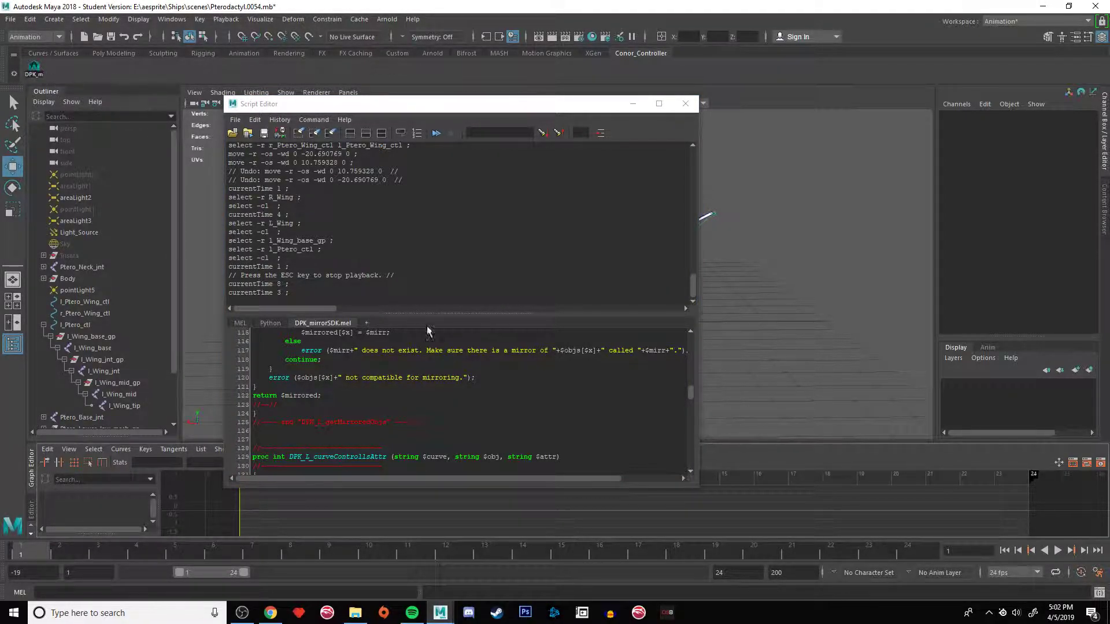
Step: Enter the DPK_mirrorSDK command in the empty MEL script and minimize the Script Editor
left_click(240, 323)
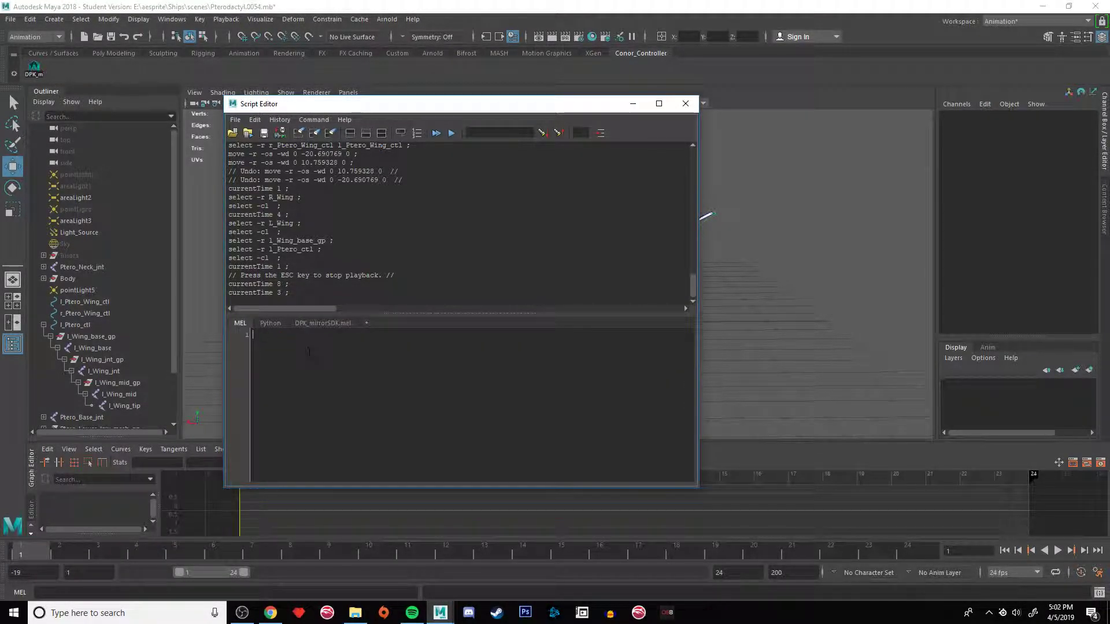
type("DPK_mirrorSDK")
left_click(633, 104)
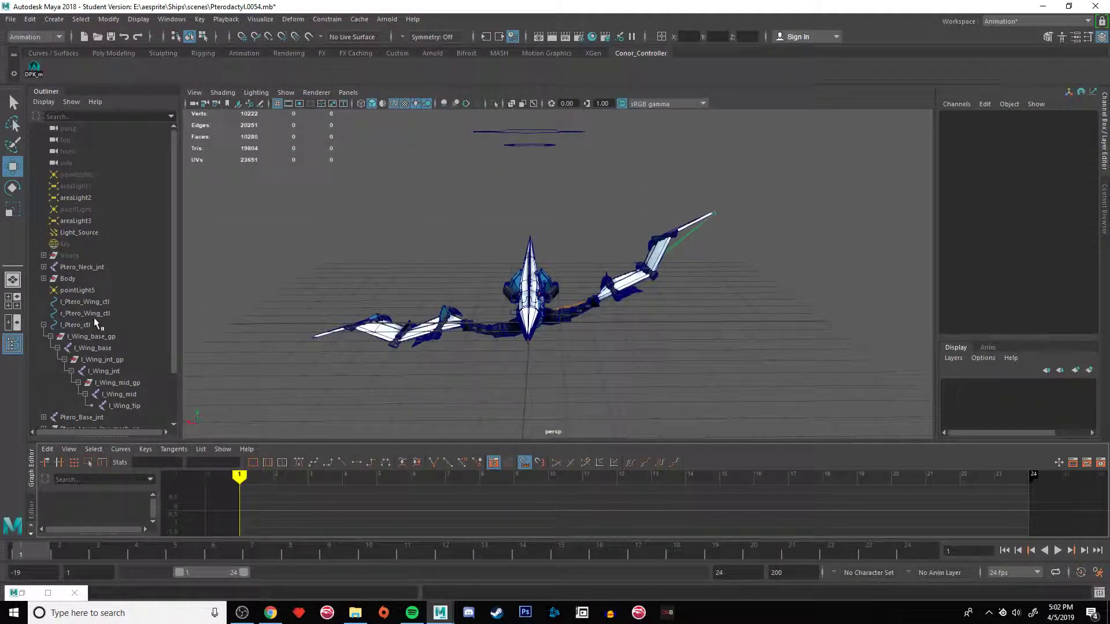
Step: Try rotating l_Wing_base_gp under l_Ptero_ctl by about -17.3 degrees in Z, and undo the rotation
scroll(123, 304, "down", 2)
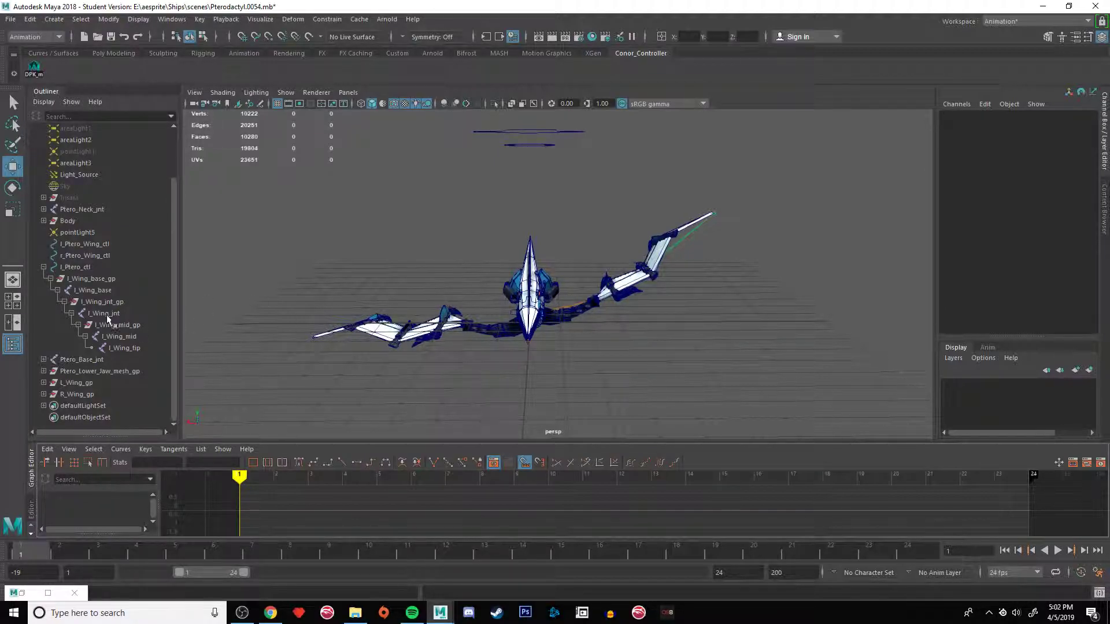
left_click(109, 267)
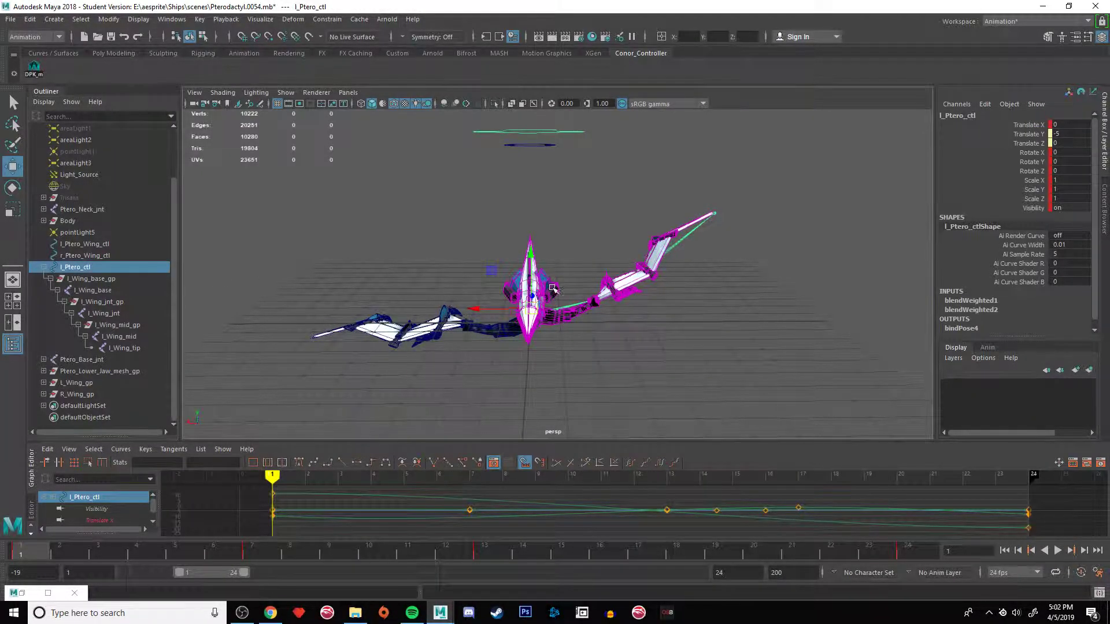
left_click_drag(553, 289, 578, 308, "alt")
left_click_drag(503, 293, 552, 341)
key("ctrl+z")
left_click(93, 278)
key("e")
key("ctrl+z")
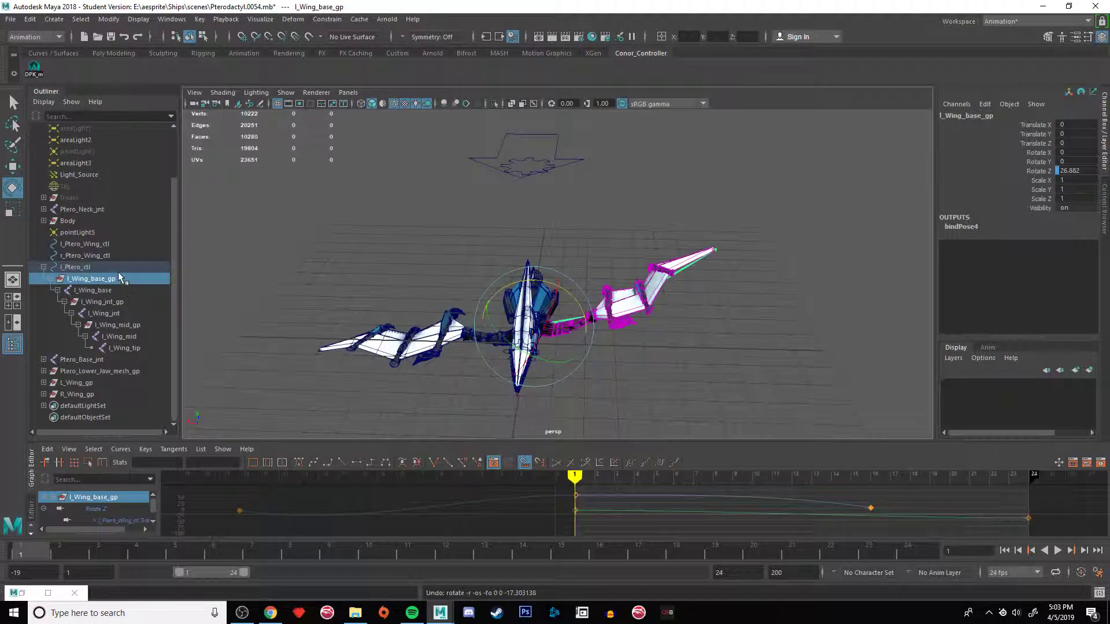
Step: Test the driven wing by moving l_Ptero_Wing_ctl down about 25 units in Y, and undo the move
left_click(87, 267)
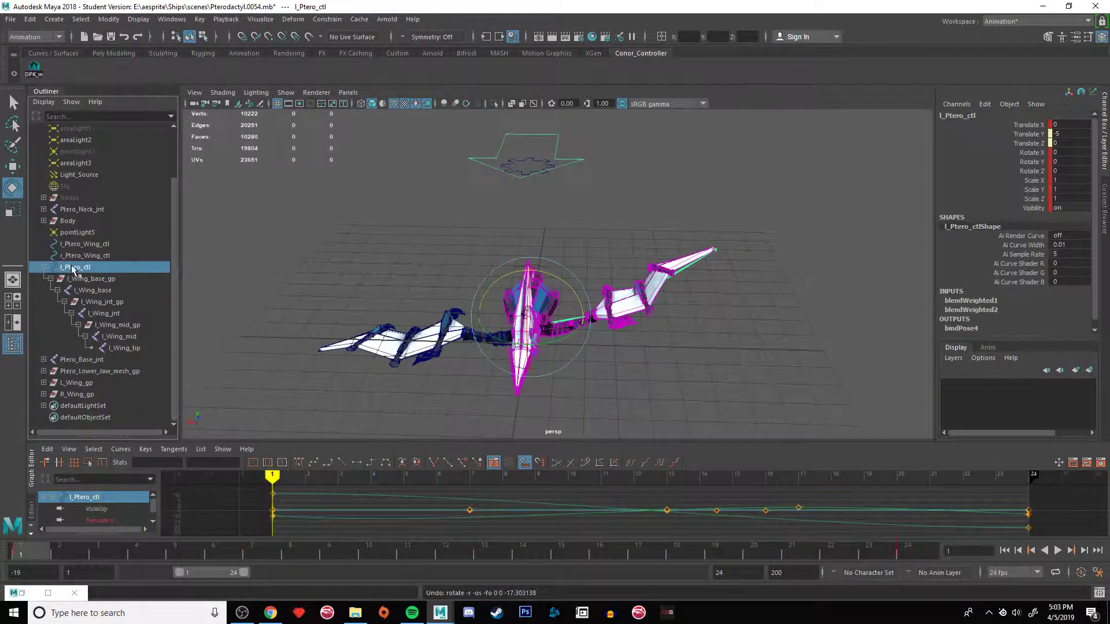
left_click(105, 245)
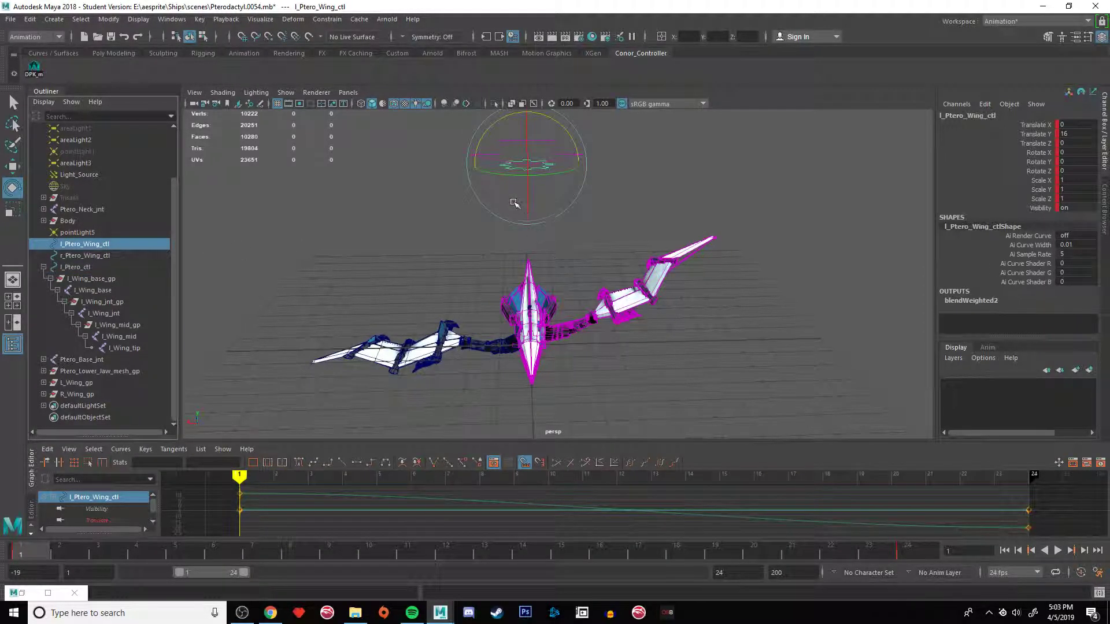
key("w")
left_click_drag(526, 144, 527, 225)
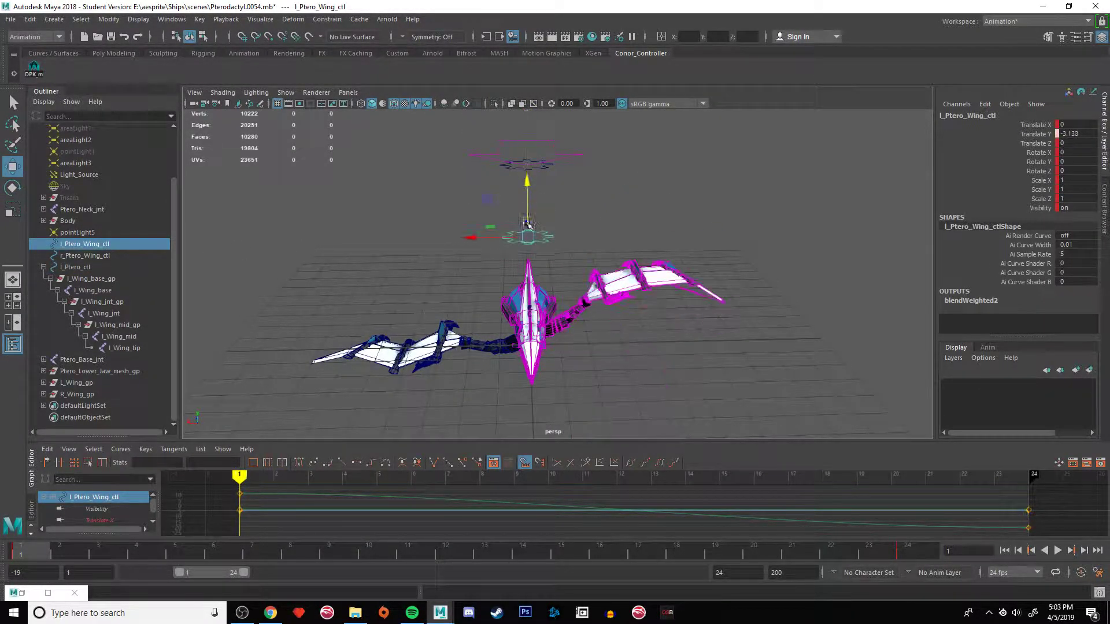
key("ctrl+z")
Step: Duplicate the l_Ptero_ctl control with its wing joint hierarchy
left_click(104, 269)
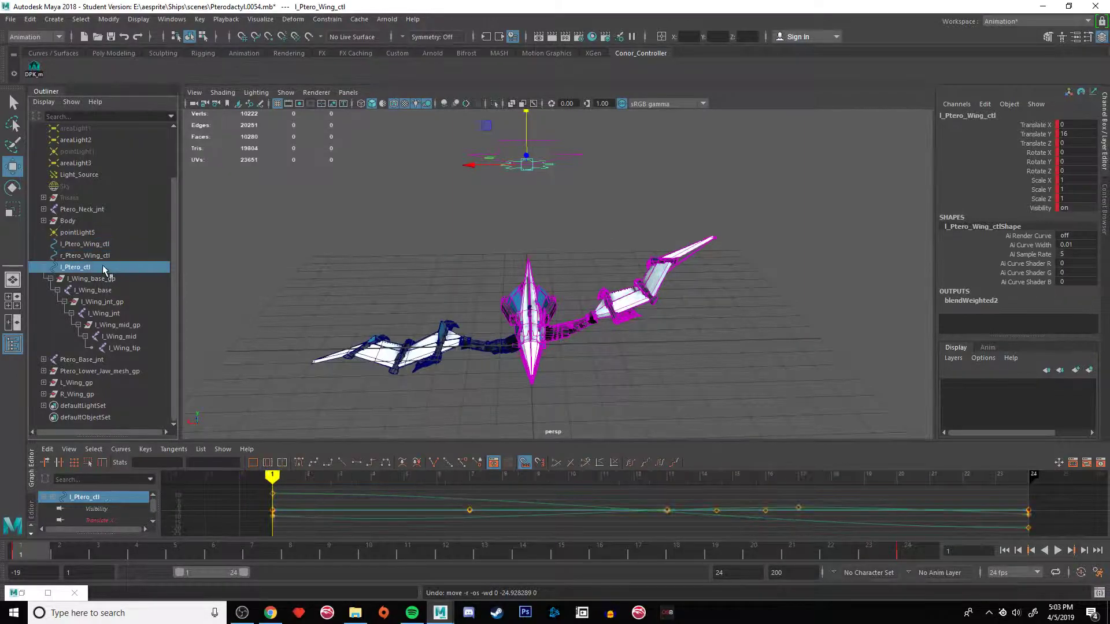
left_click_drag(451, 265, 473, 266, "alt")
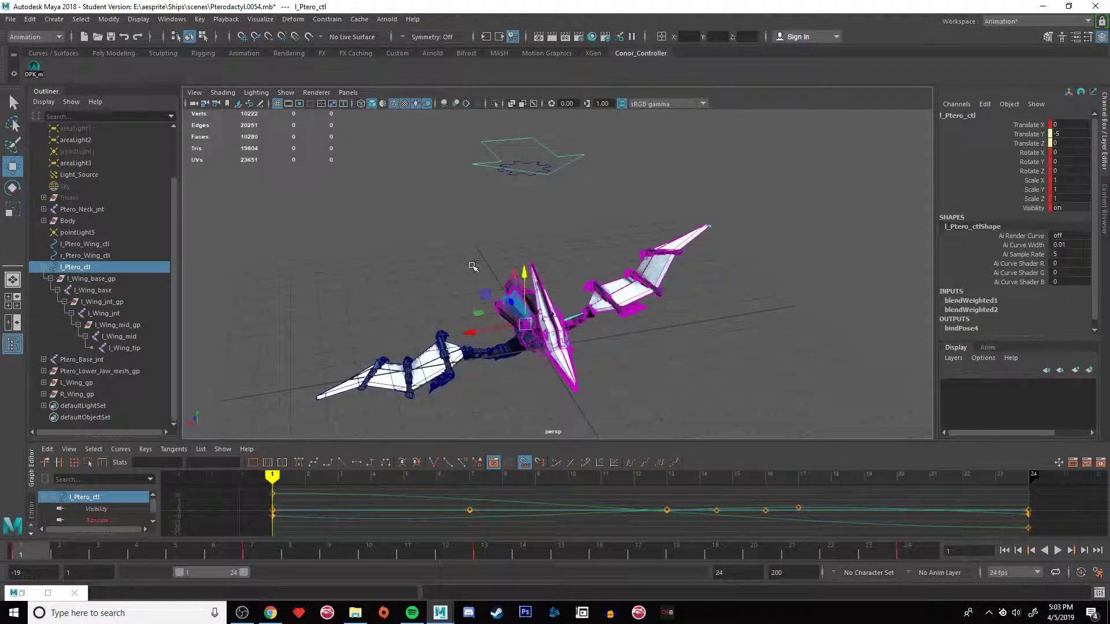
key("ctrl+d")
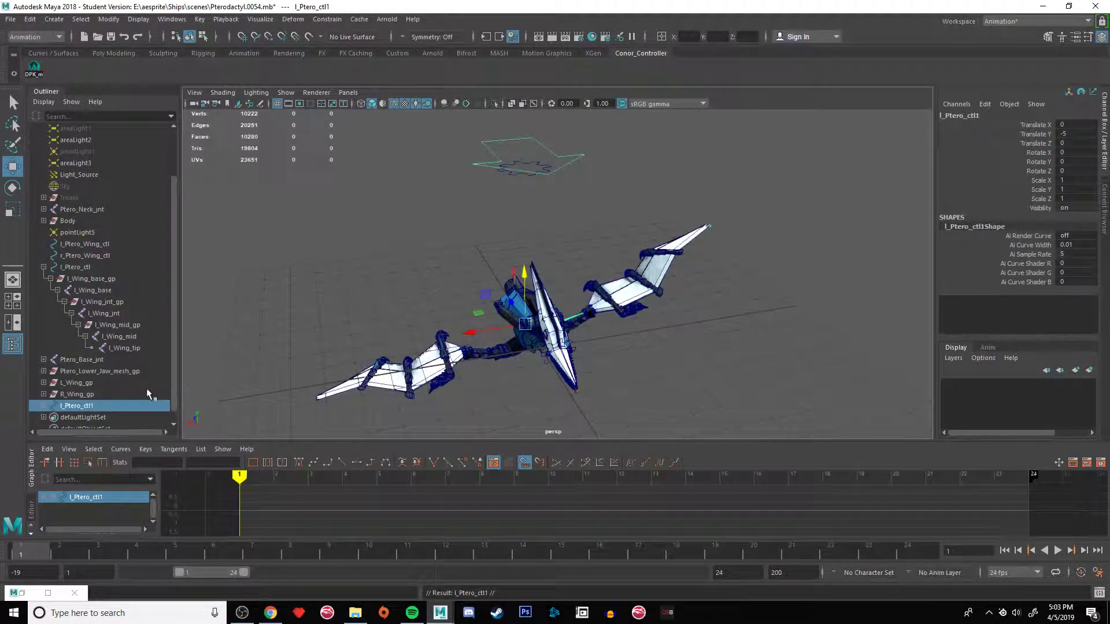
Step: Try renaming the duplicated control to _Ptero_ctl, and undo the rename
double_click(103, 407)
key("Home")
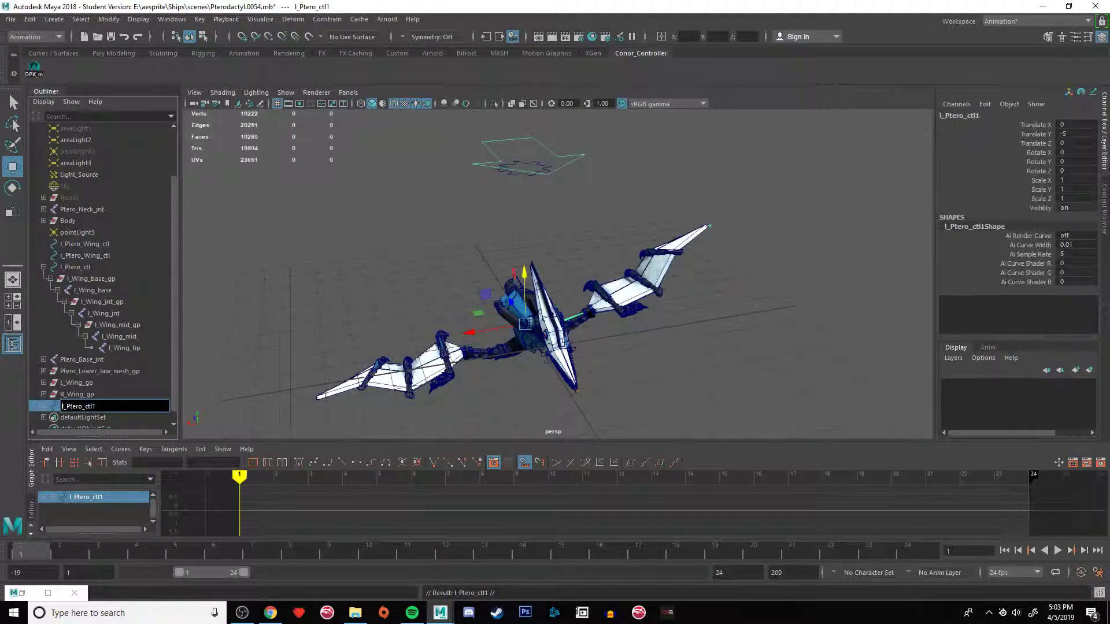
key("Delete")
type("r")
key("BackSpace")
key("Return")
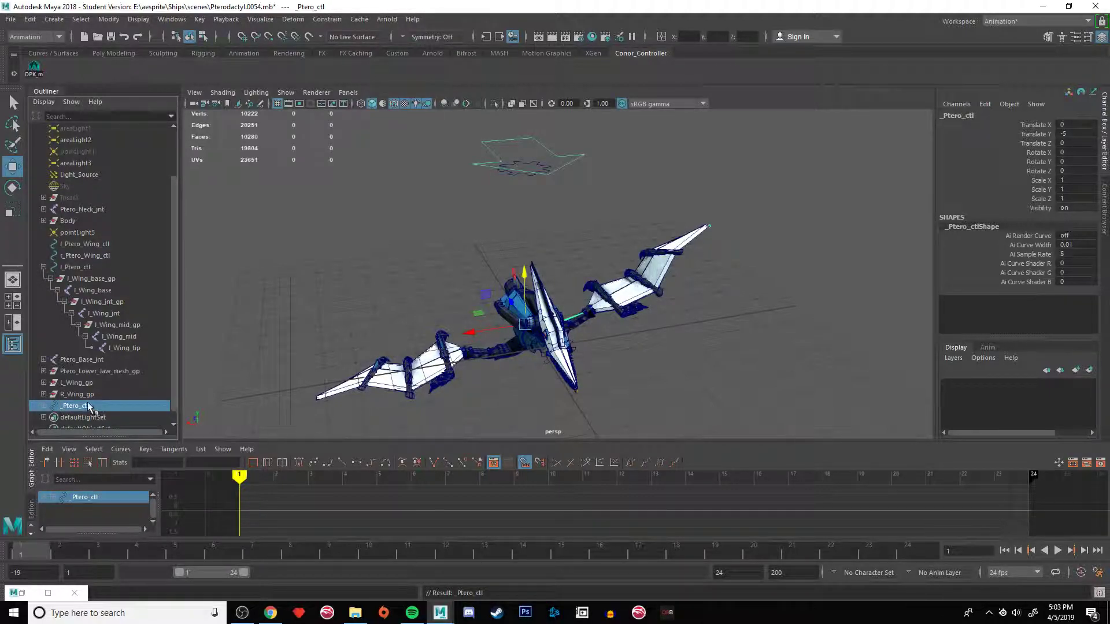
key("ctrl+z")
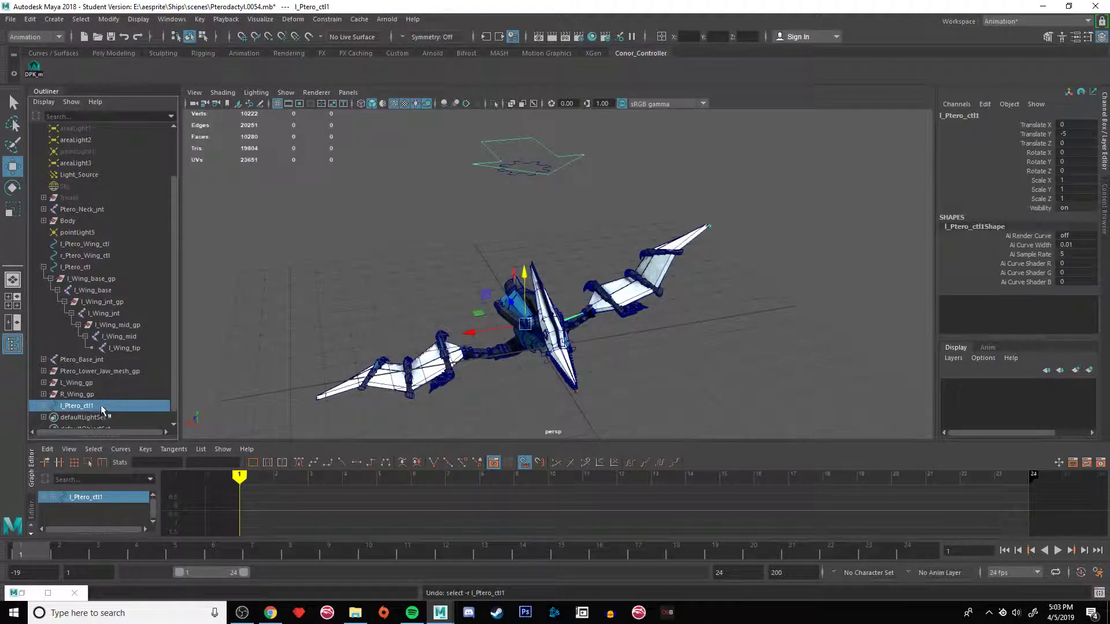
Step: Select the duplicated l_Ptero_ctl1 hierarchy down to the wing tip and replace the l_ prefix with r_ in its names
left_click(44, 406)
left_click(45, 383)
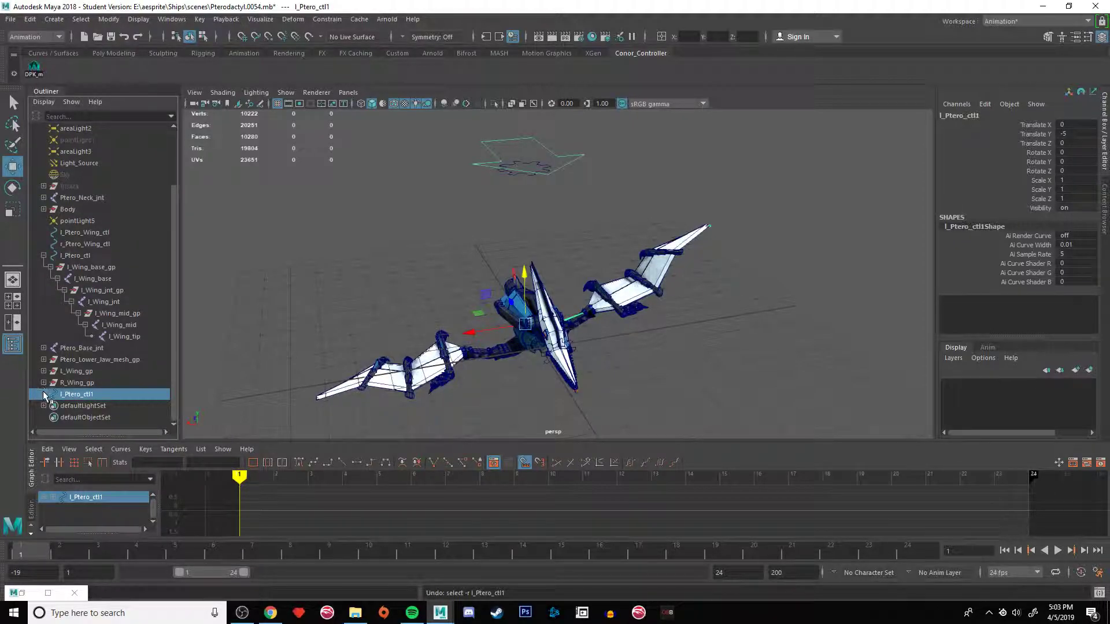
left_click(47, 395, "shift")
left_click(123, 394, "shift")
left_click(109, 19)
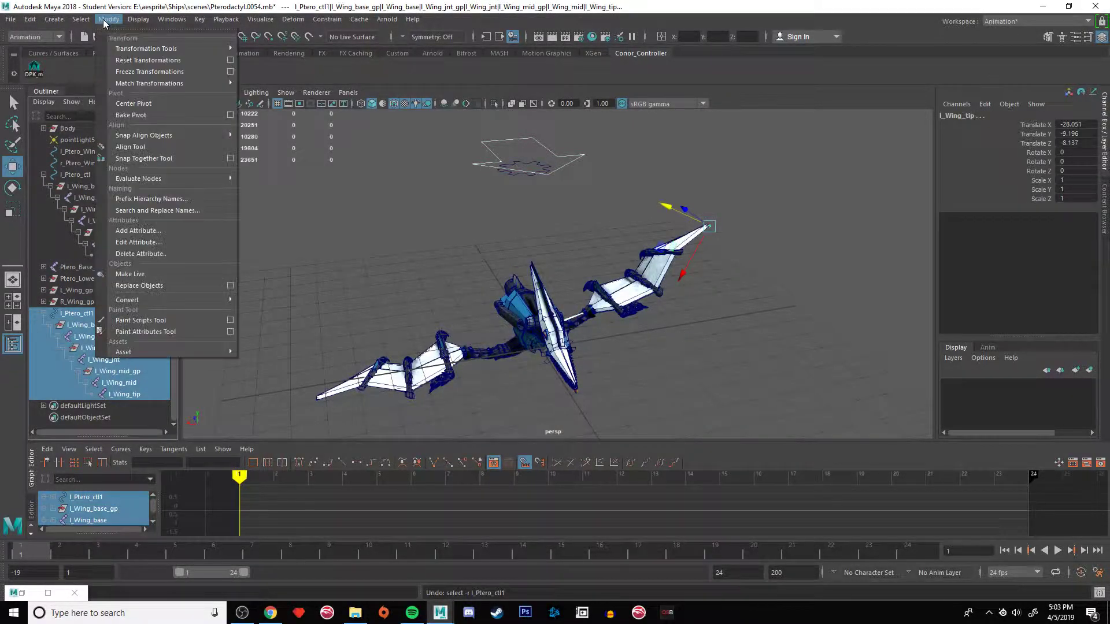
left_click(151, 209)
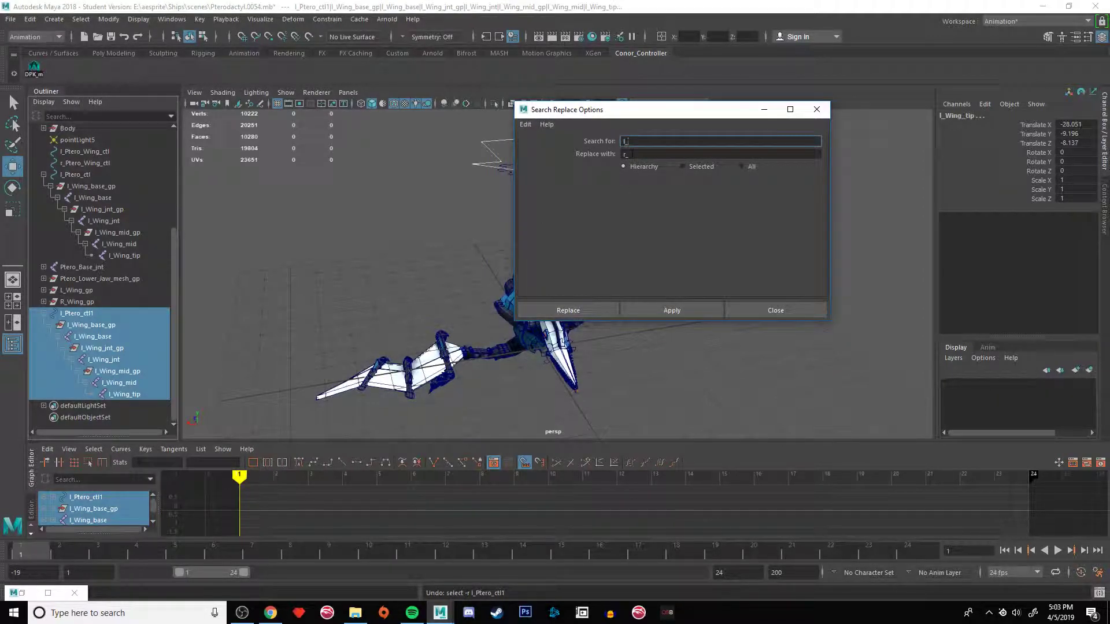
left_click(600, 305)
Step: Rename the duplicated top control to r_Ptero_ctl
double_click(113, 314)
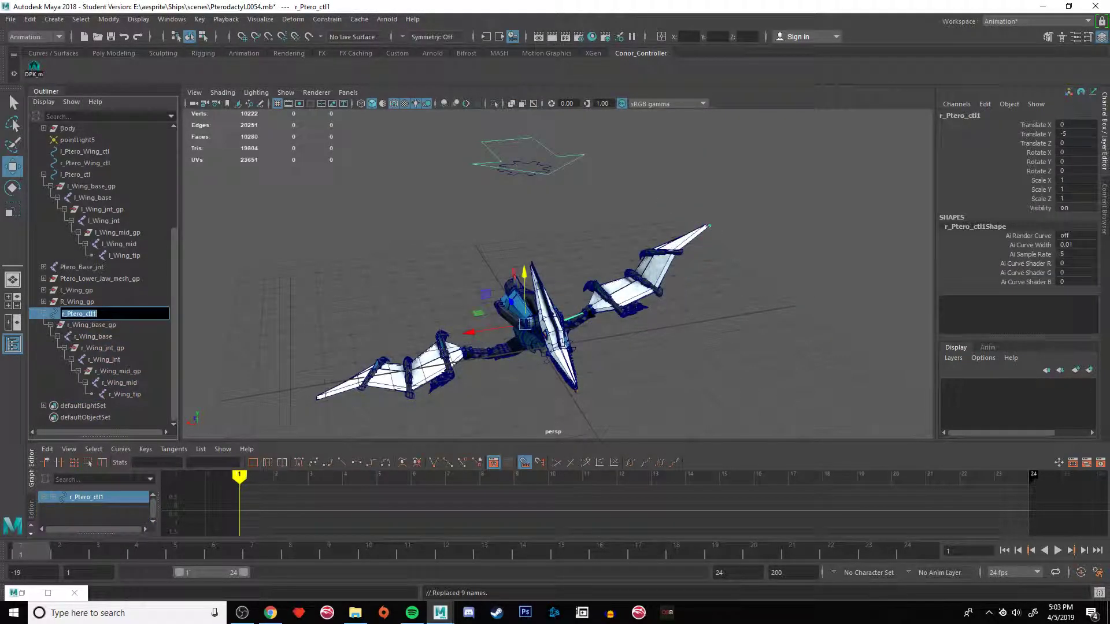
key("BackSpace")
key("Return")
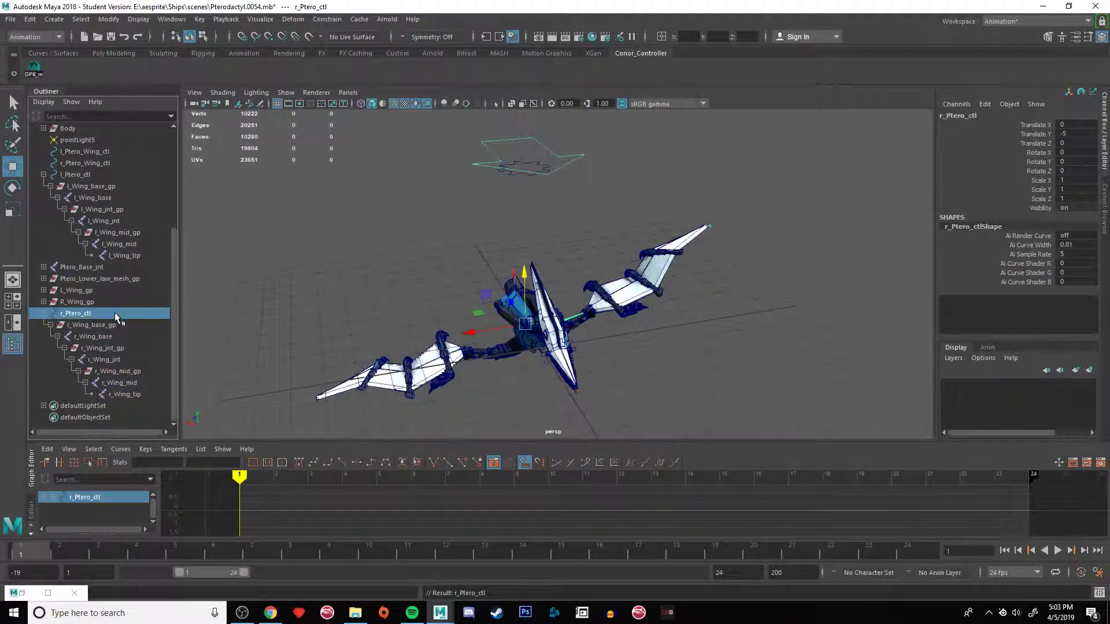
Step: Compare the l_Ptero_Wing_ctl and r_Ptero_Wing_ctl controls by selecting each in turn
left_click(43, 313)
left_click(43, 393)
left_click(87, 164)
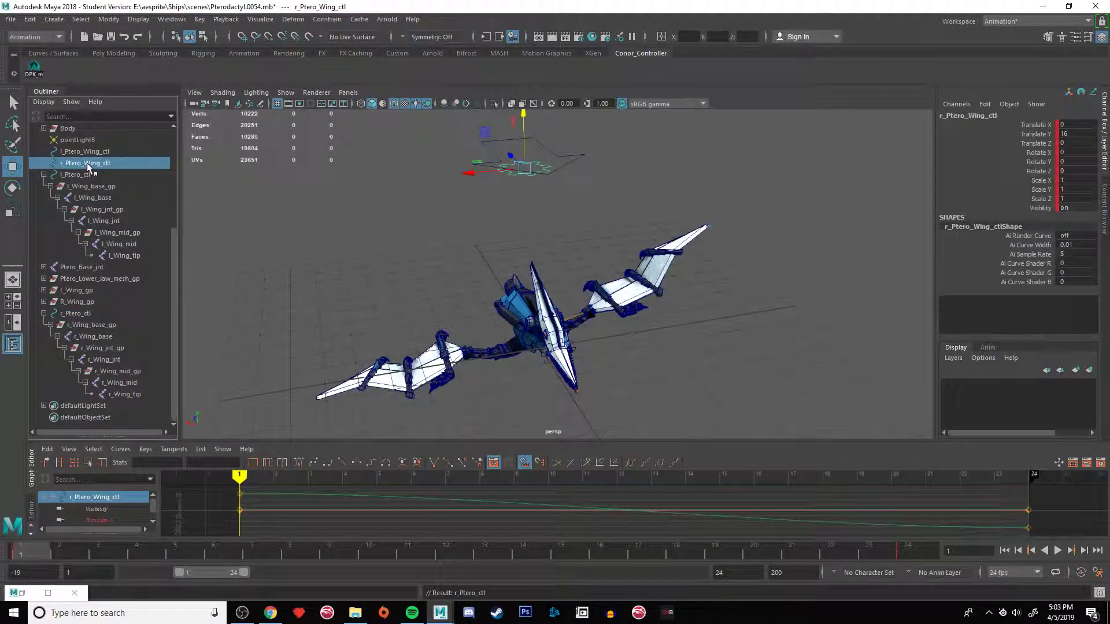
left_click(101, 151)
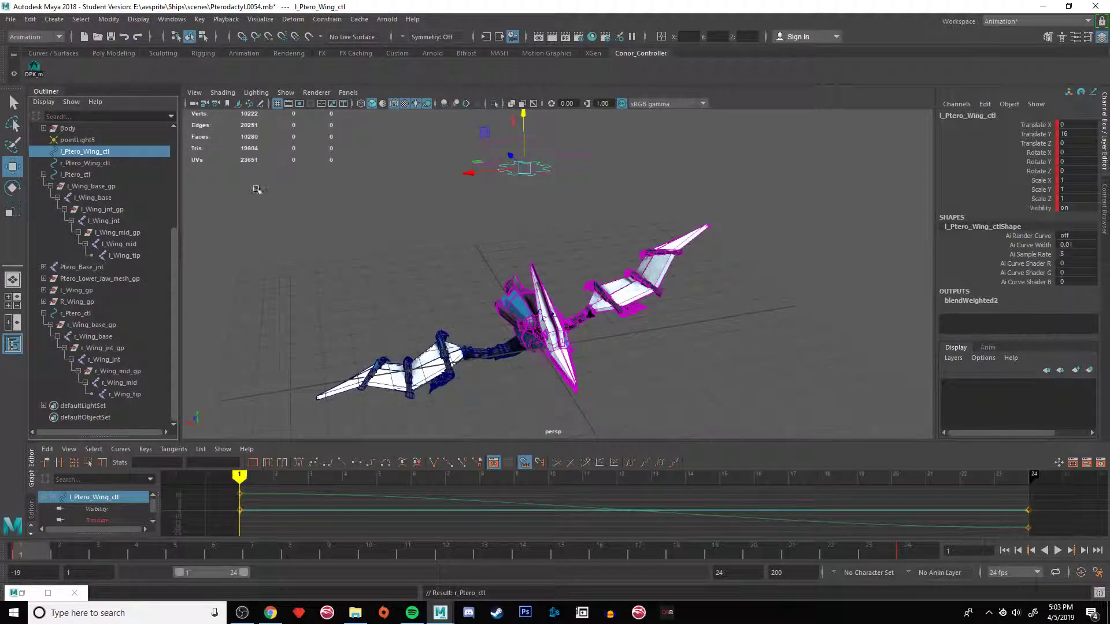
left_click(114, 162)
left_click(115, 151)
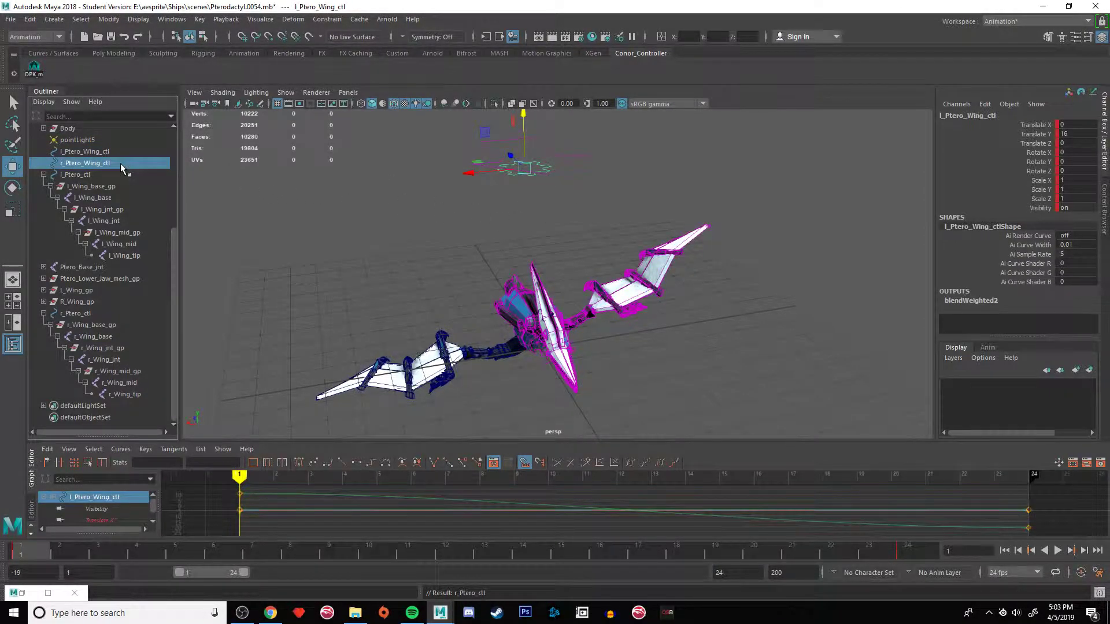
left_click(120, 163)
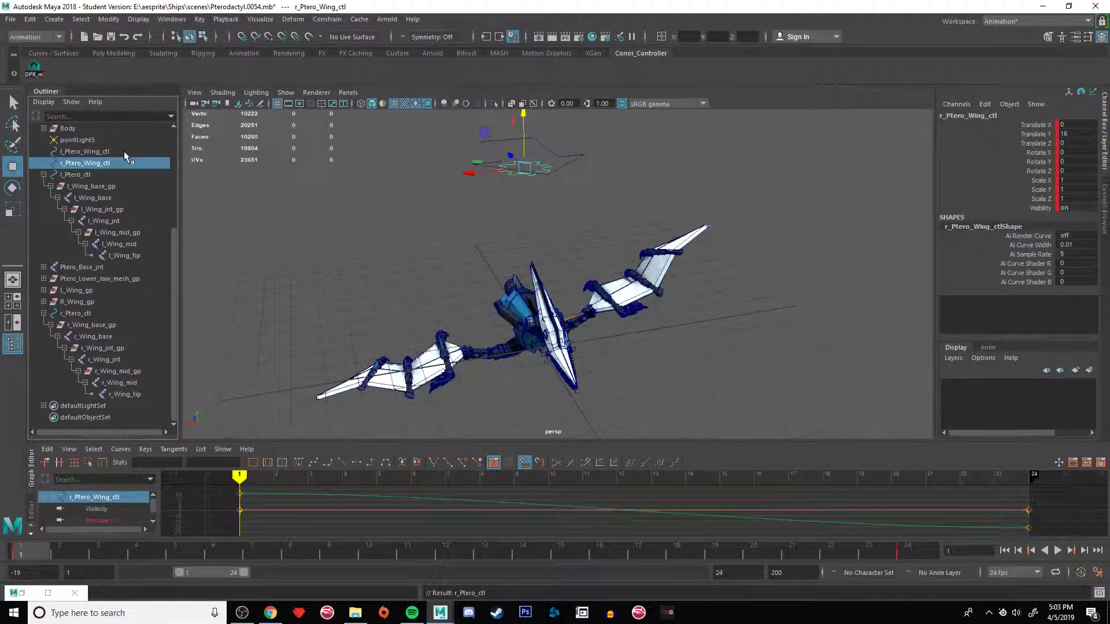
left_click(63, 153)
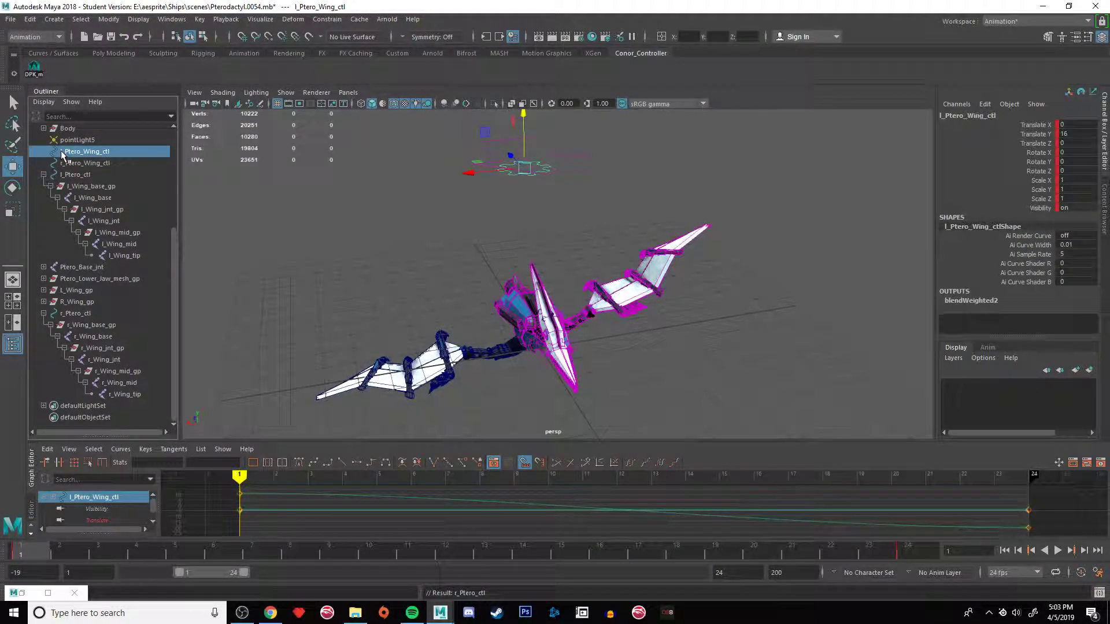
left_click(65, 166)
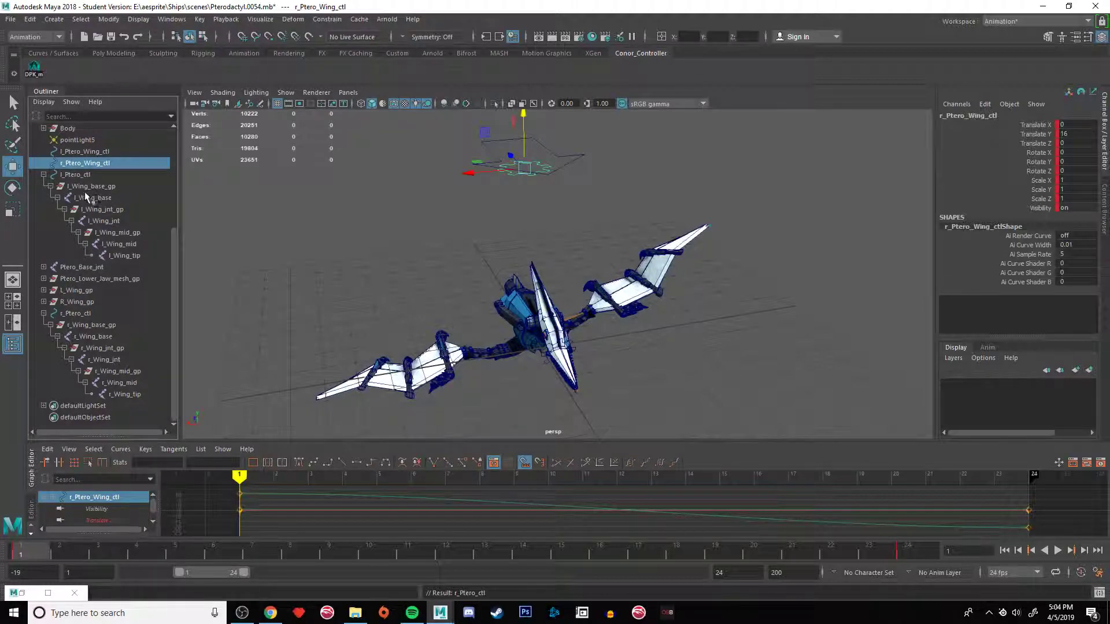
left_click(78, 150)
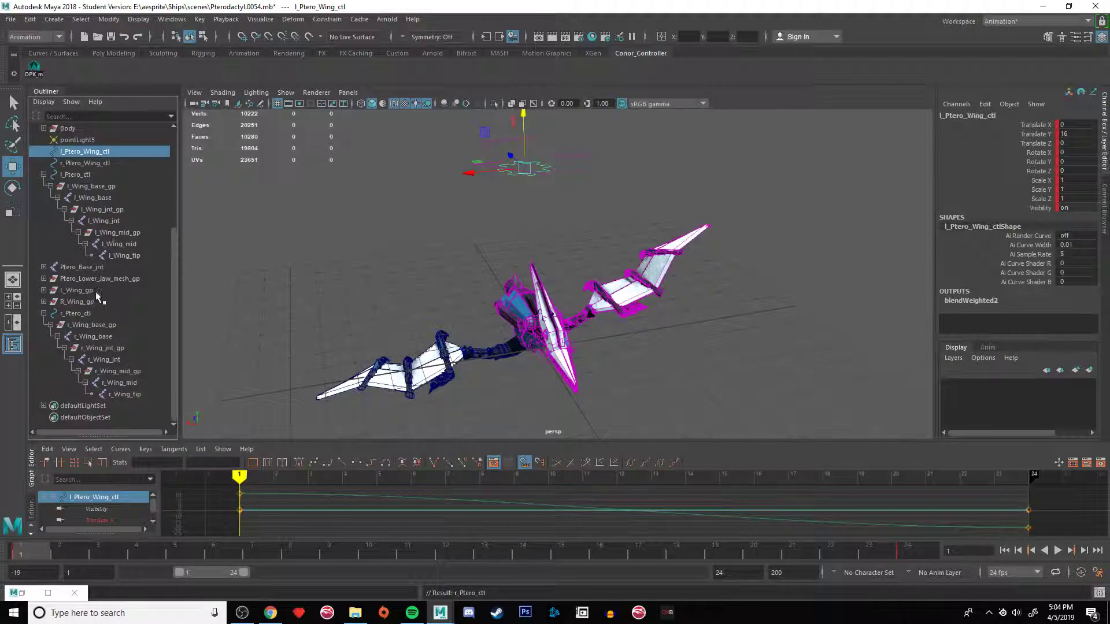
Step: Mirror the r_Ptero_ctl wing joint hierarchy to the opposite side by setting its Scale X to -1
left_click(96, 313)
left_click_drag(317, 301, 581, 337, "alt")
key("r")
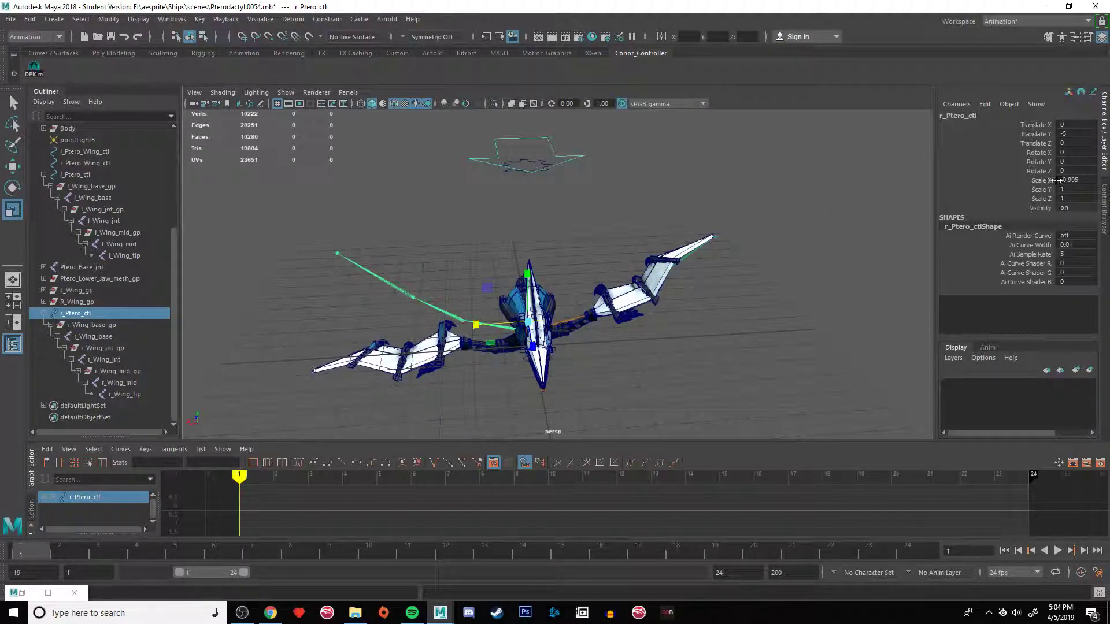
double_click(1075, 180)
type("-1")
key("Return")
left_click_drag(728, 253, 701, 290, "alt")
key("w")
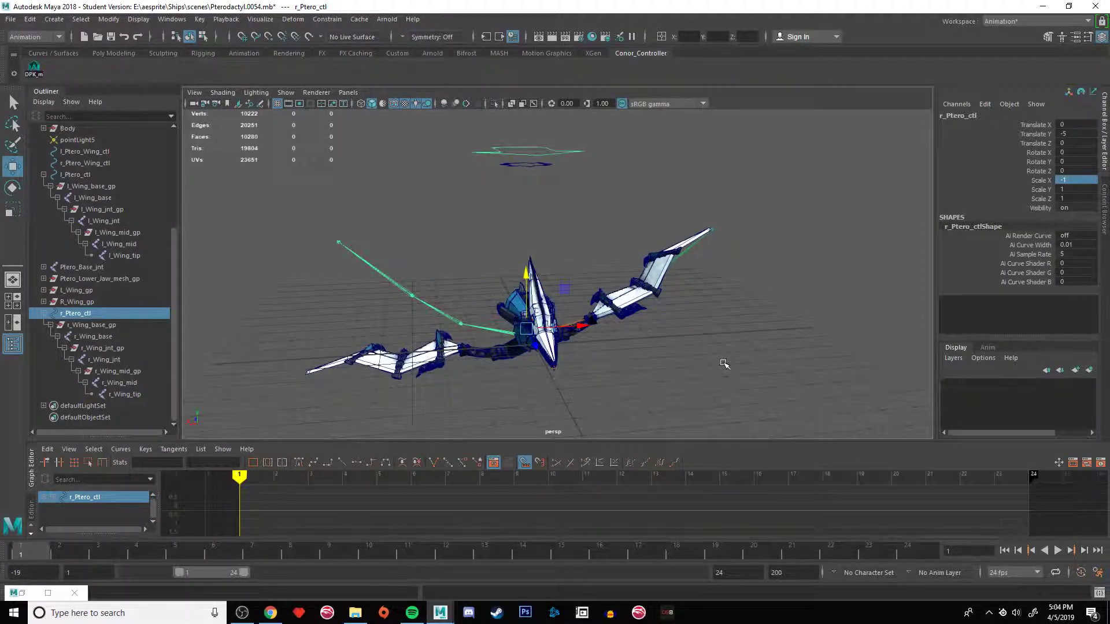
Step: Play the animation to examine how both wings move with the controls, and return to frame 1
left_click_drag(723, 367, 714, 370, "alt")
left_click(1058, 550)
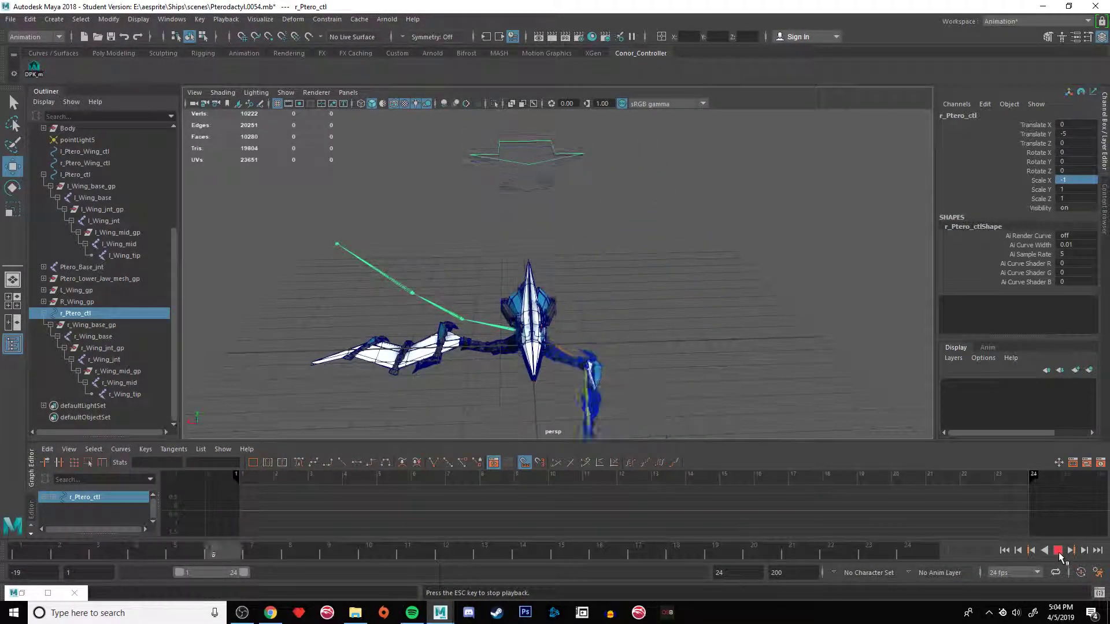
left_click(1058, 550)
left_click_drag(404, 475, 239, 475)
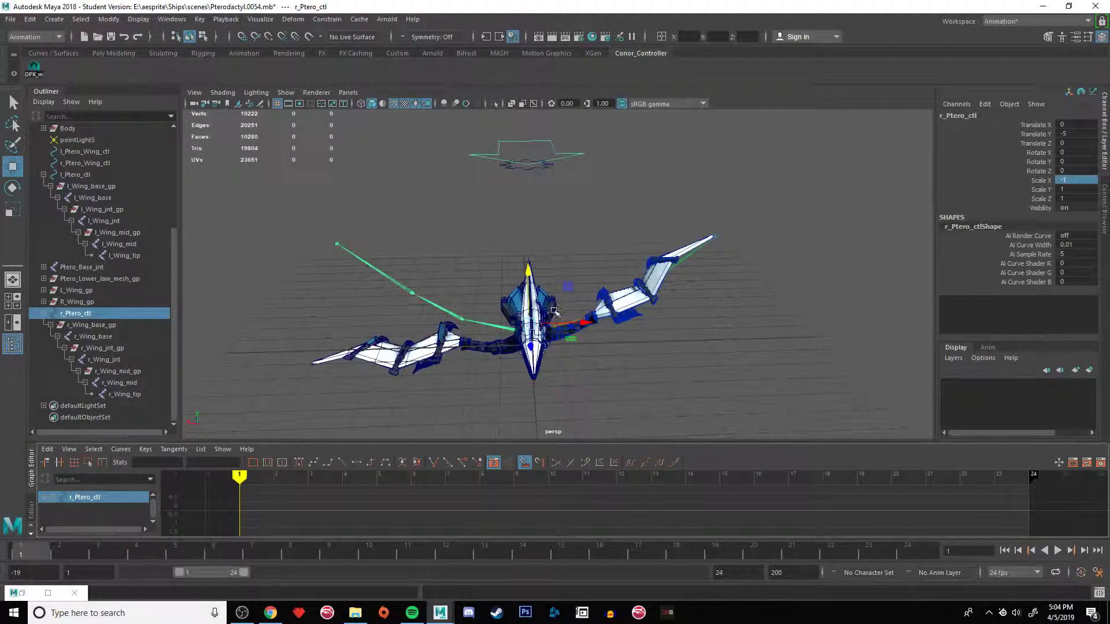
left_click_drag(604, 228, 576, 241, "alt")
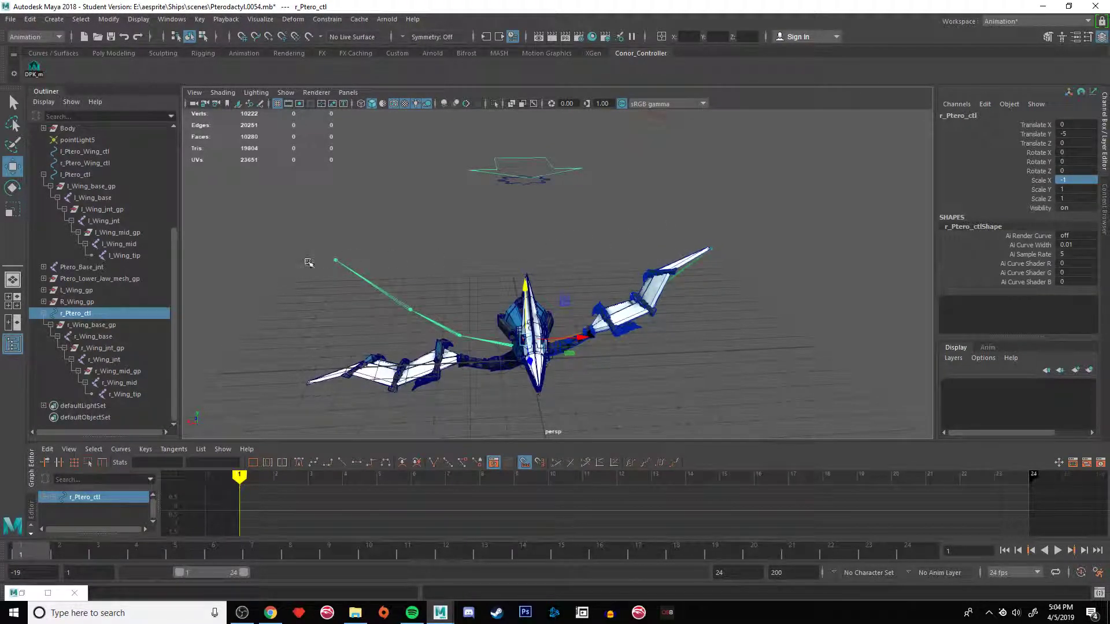
Step: Try running DPK_mirrorSDK from the Script Editor with l_Ptero_Wing_ctl and r_Ptero_Wing_ctl selected, r_Ptero_Wing_ctl last
scroll(159, 314, "up", 2)
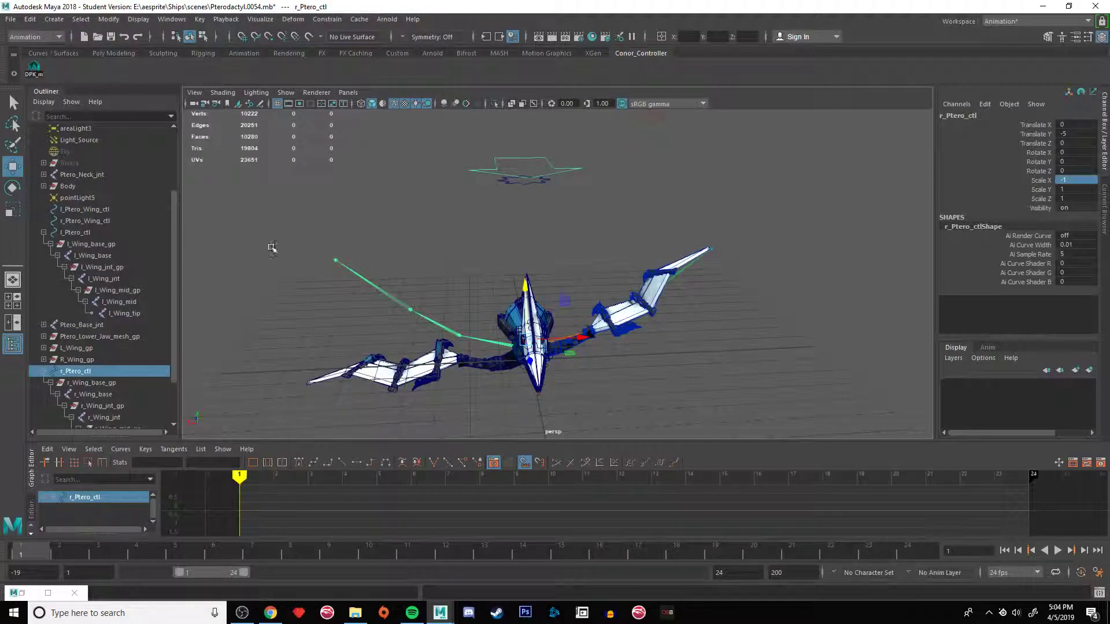
left_click(114, 220)
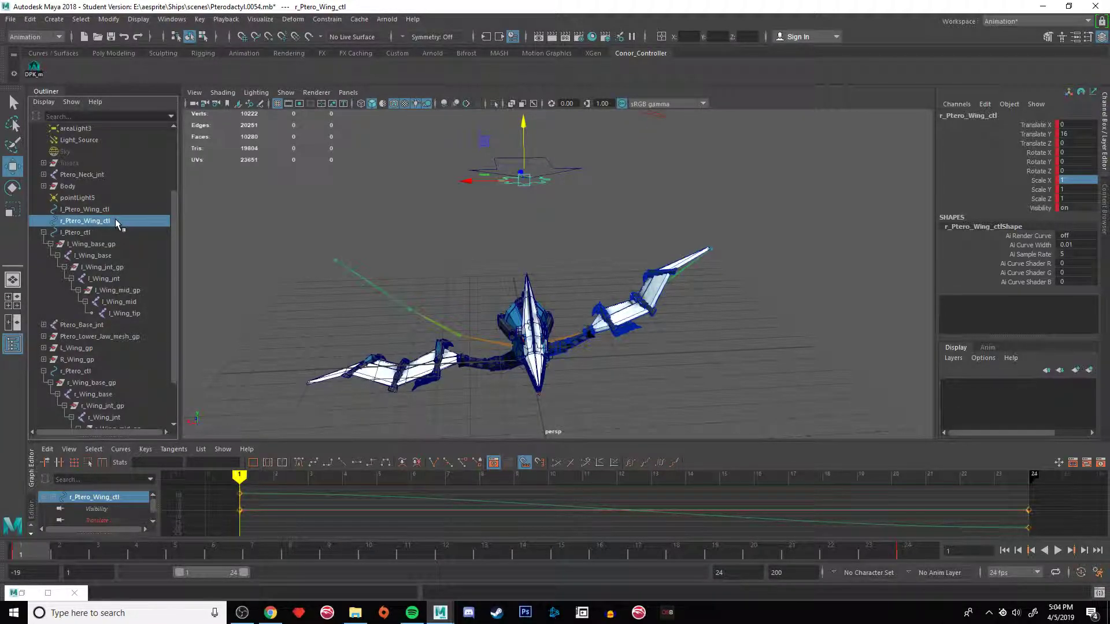
left_click(109, 209, "ctrl")
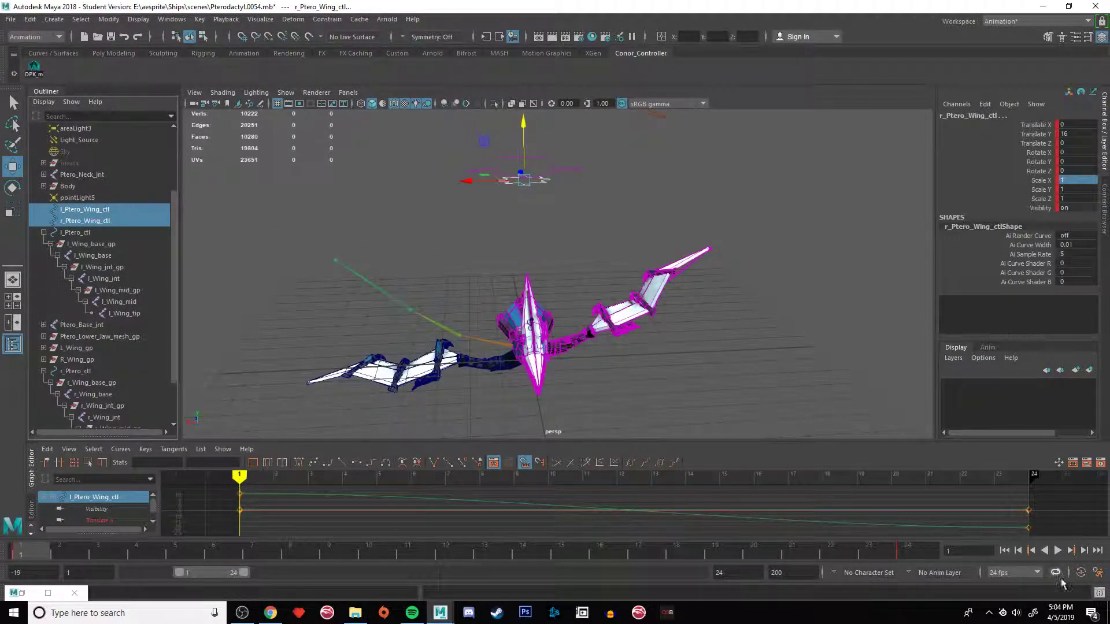
left_click(1099, 593)
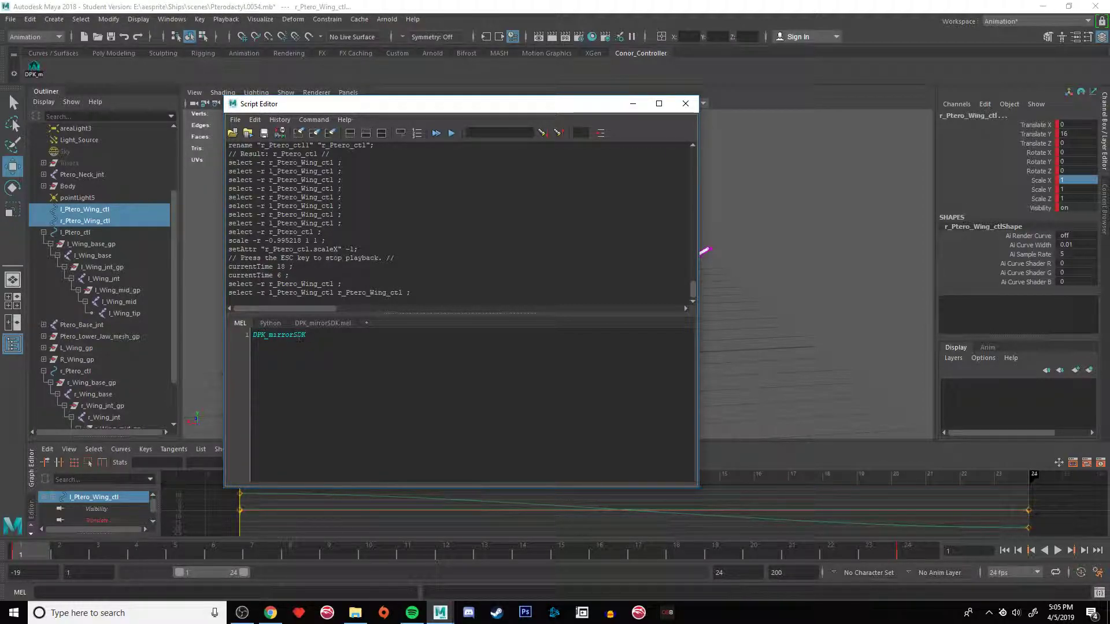
left_click(451, 133)
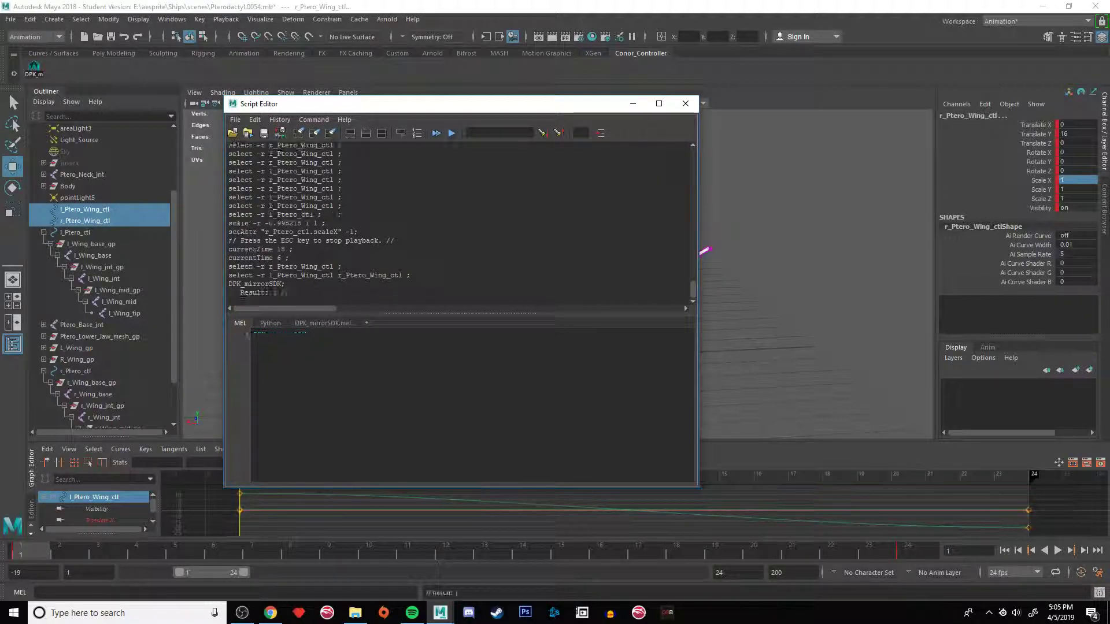
left_click(633, 105)
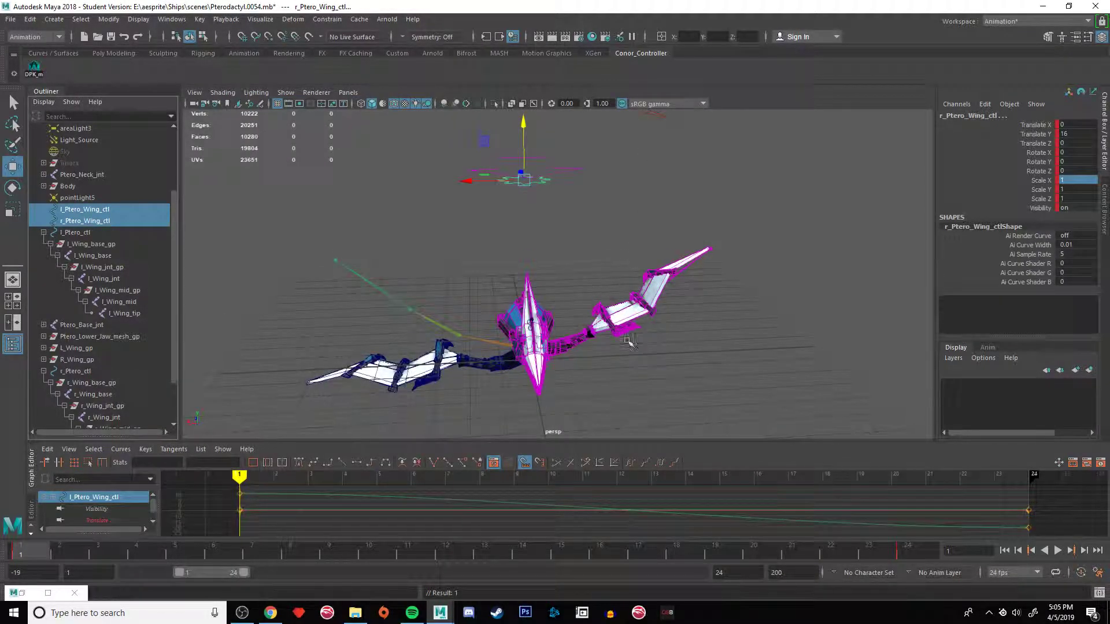
Step: Clear the selection, play the animation to check the mirrored wing joints, and undo the playback to return to frame 1
left_click(719, 357)
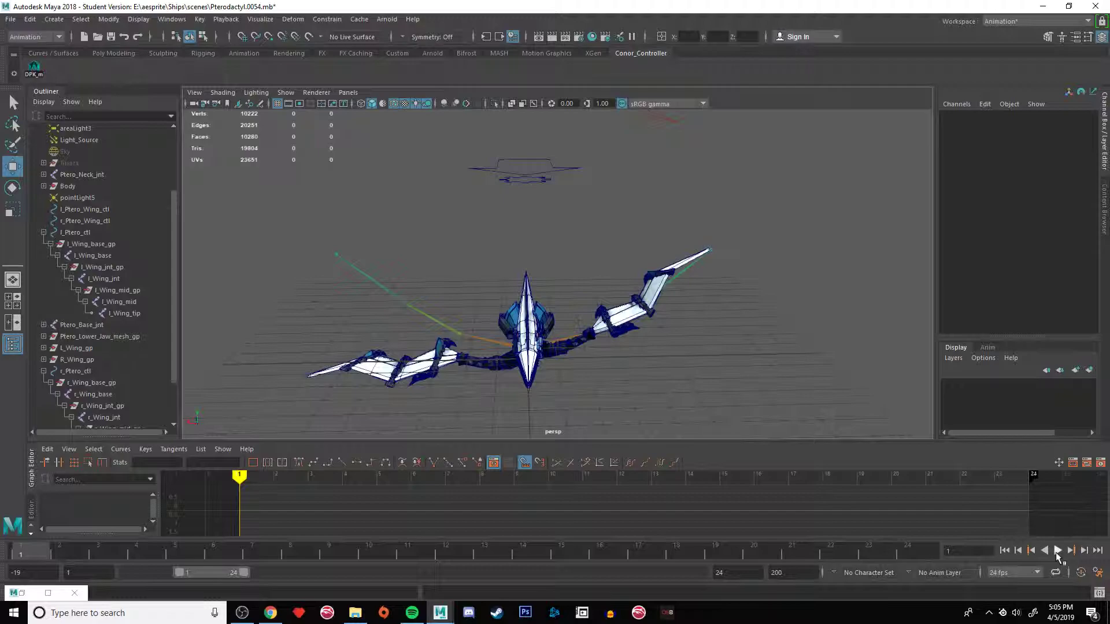
left_click(1057, 551)
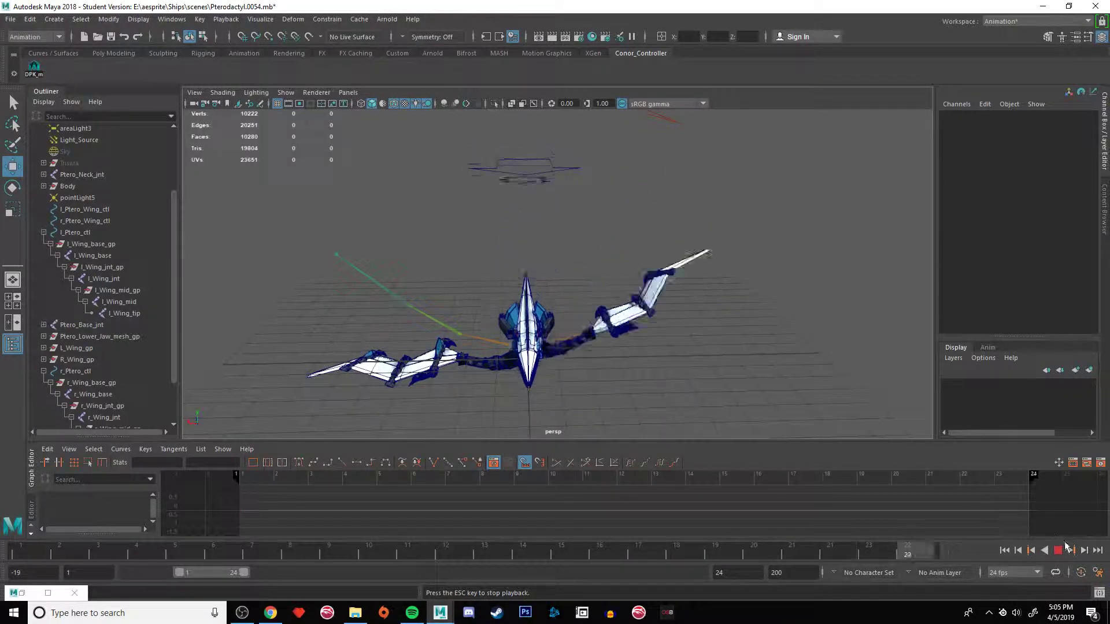
key("Escape")
key("ctrl+z")
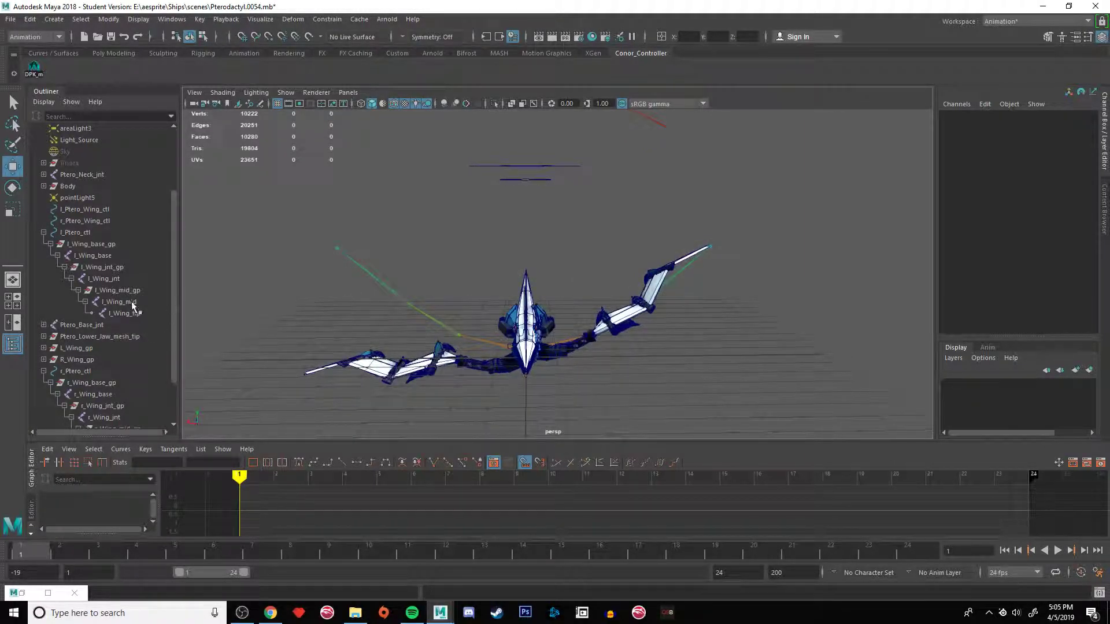
Step: Select r_Ptero_Wing_ctl followed by l_Ptero_Wing_ctl and run DPK_mirrorSDK from the Script Editor
left_click(104, 220)
left_click(102, 210, "ctrl")
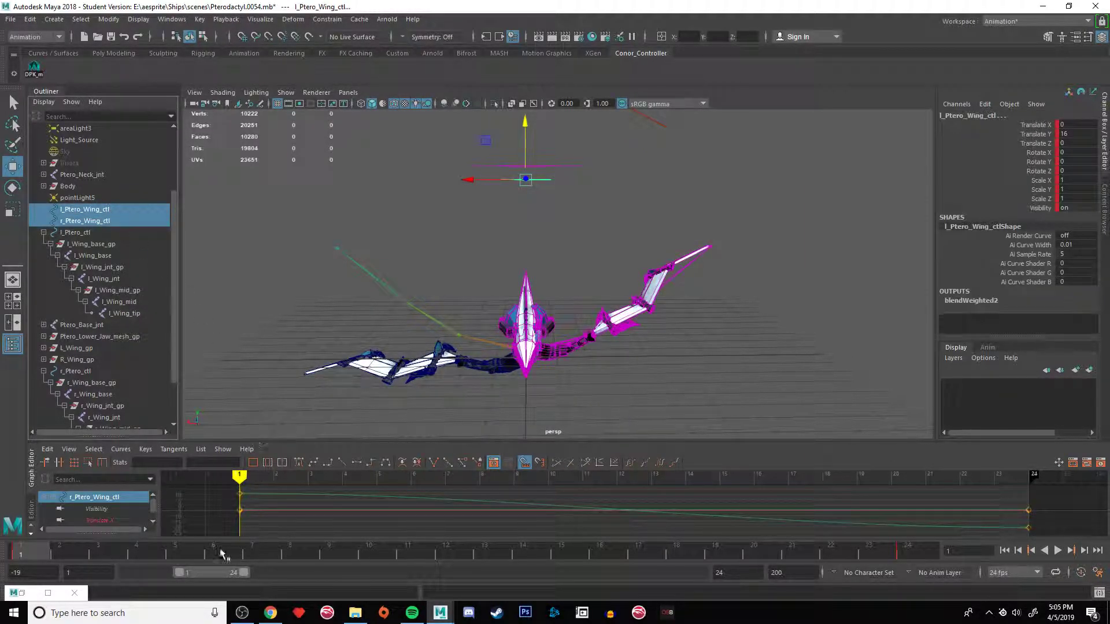
left_click(31, 593)
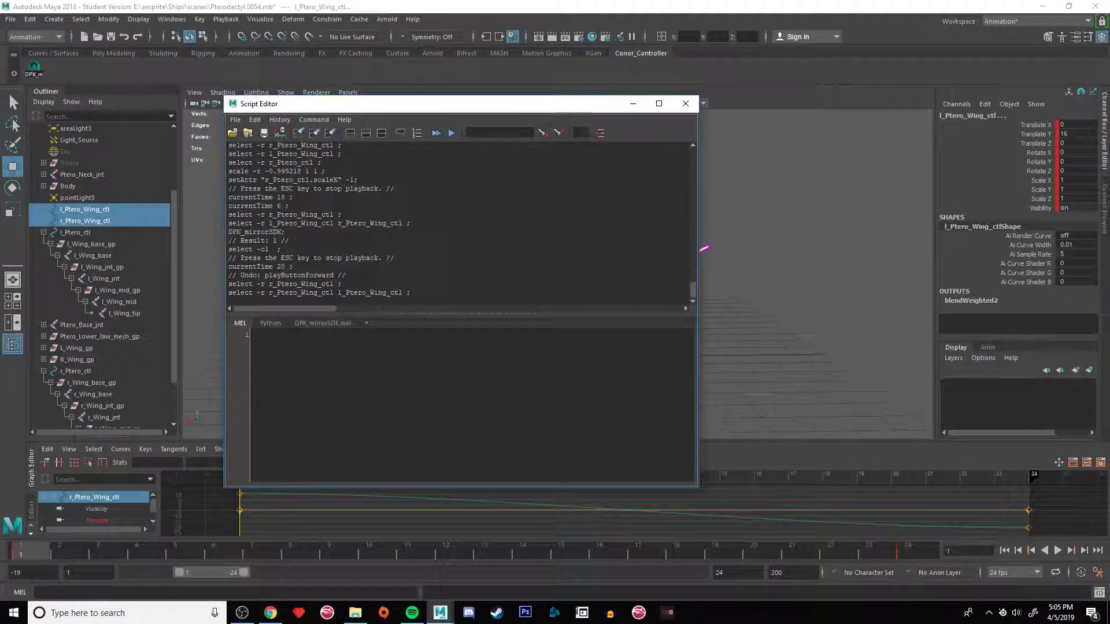
left_click(363, 355)
type("DPK_mirrorSDK")
left_click(450, 134)
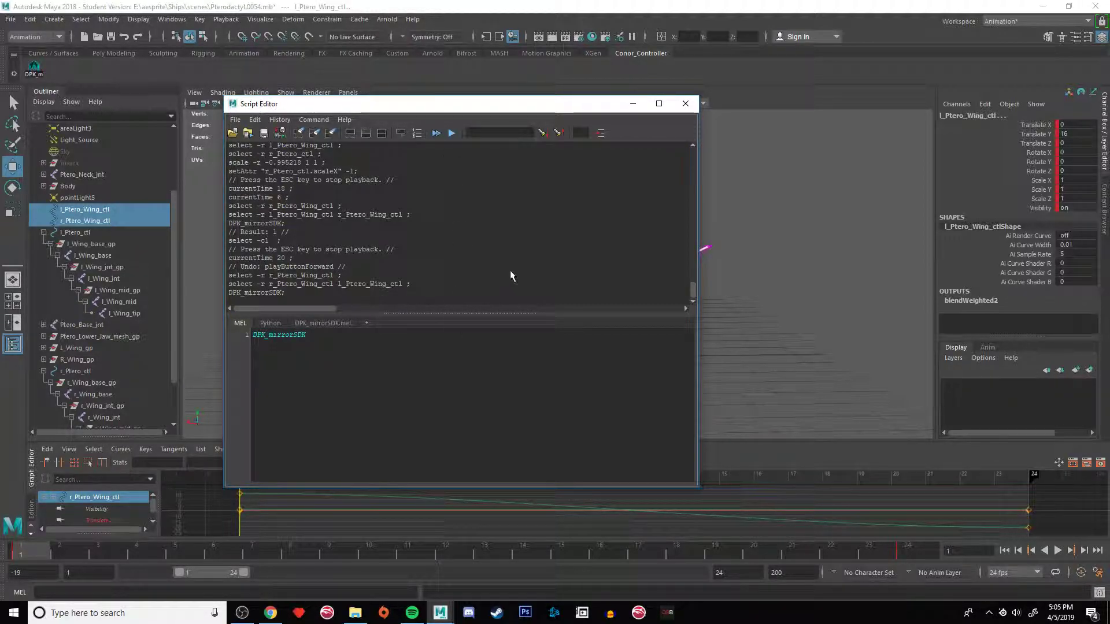
left_click(633, 103)
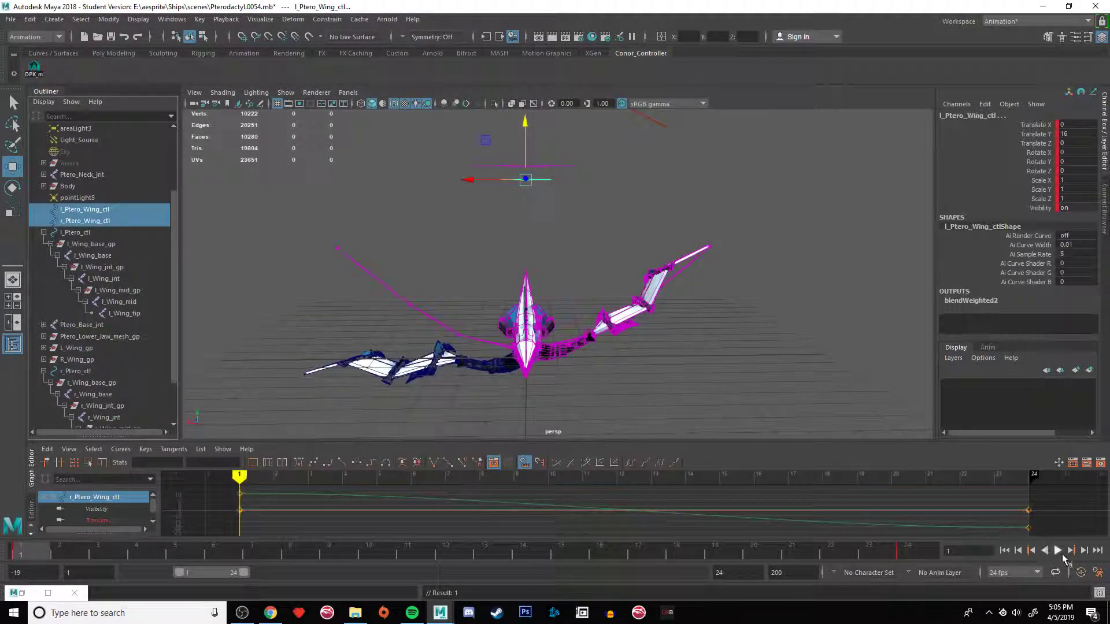
Step: Play the animation and inspect the motion of both wings from several angles, with r_Ptero_ctl selected
left_click(1060, 552)
left_click(692, 276)
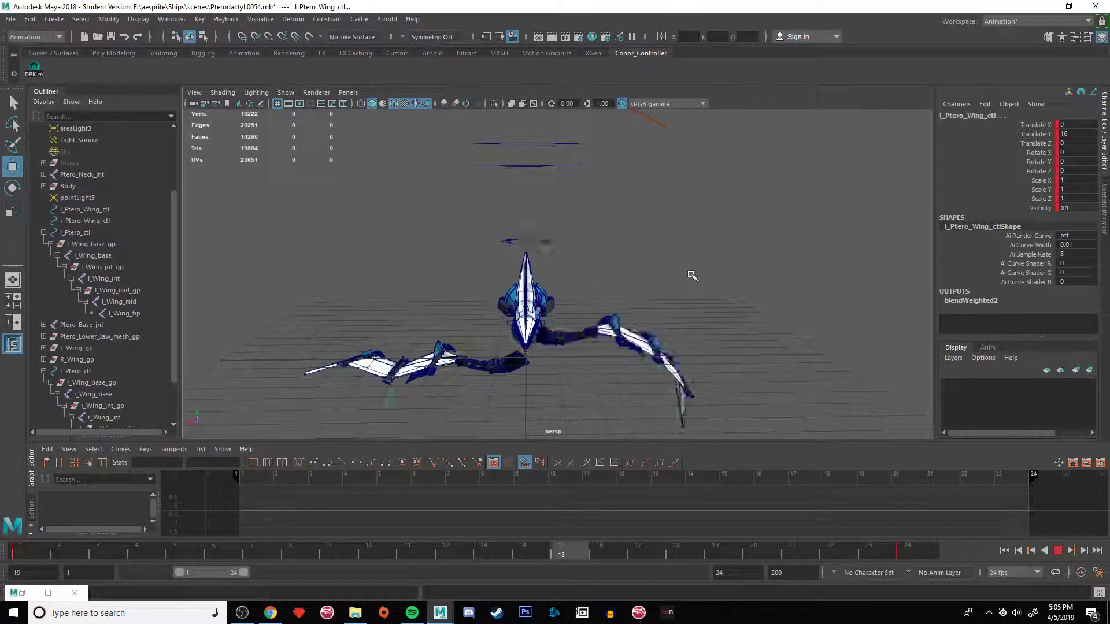
scroll(693, 274, "down", 2)
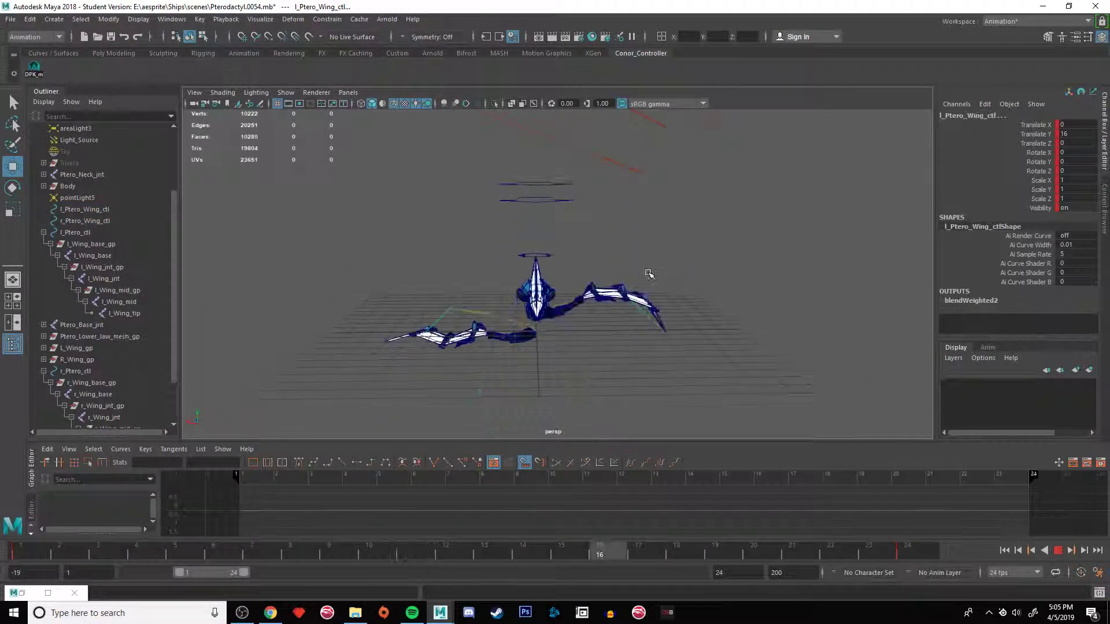
left_click_drag(649, 274, 522, 170, "alt")
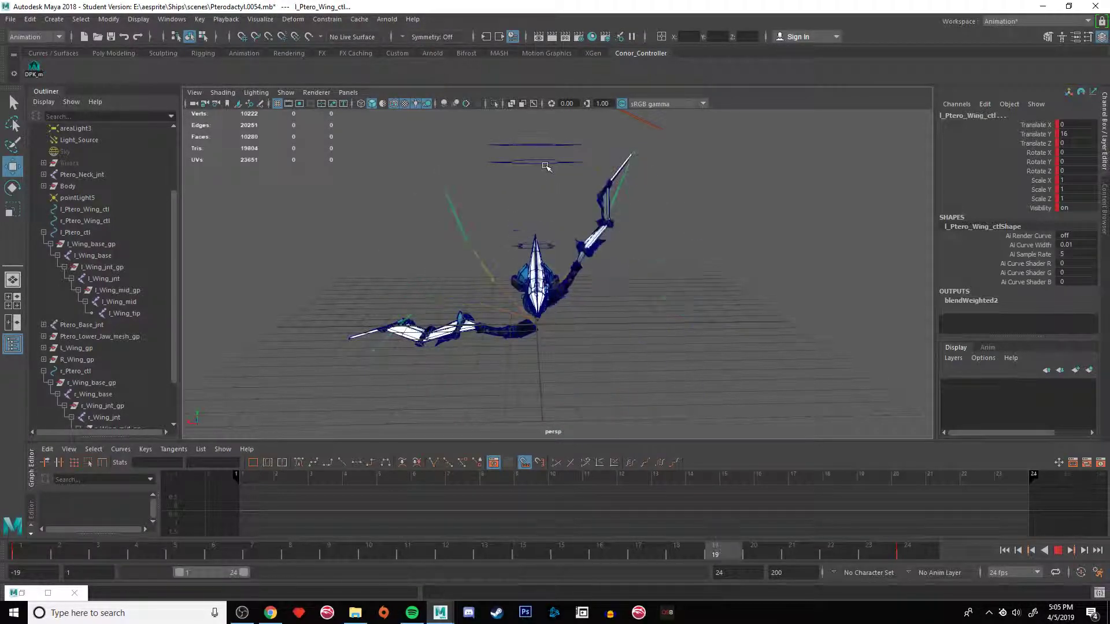
left_click(513, 317)
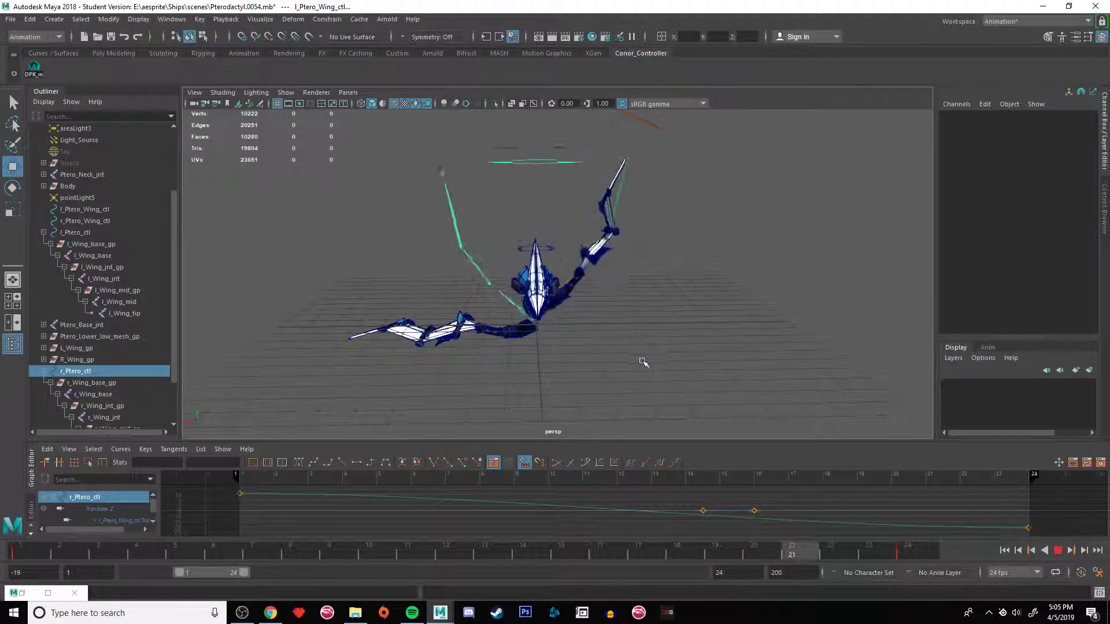
left_click_drag(644, 363, 431, 327, "alt")
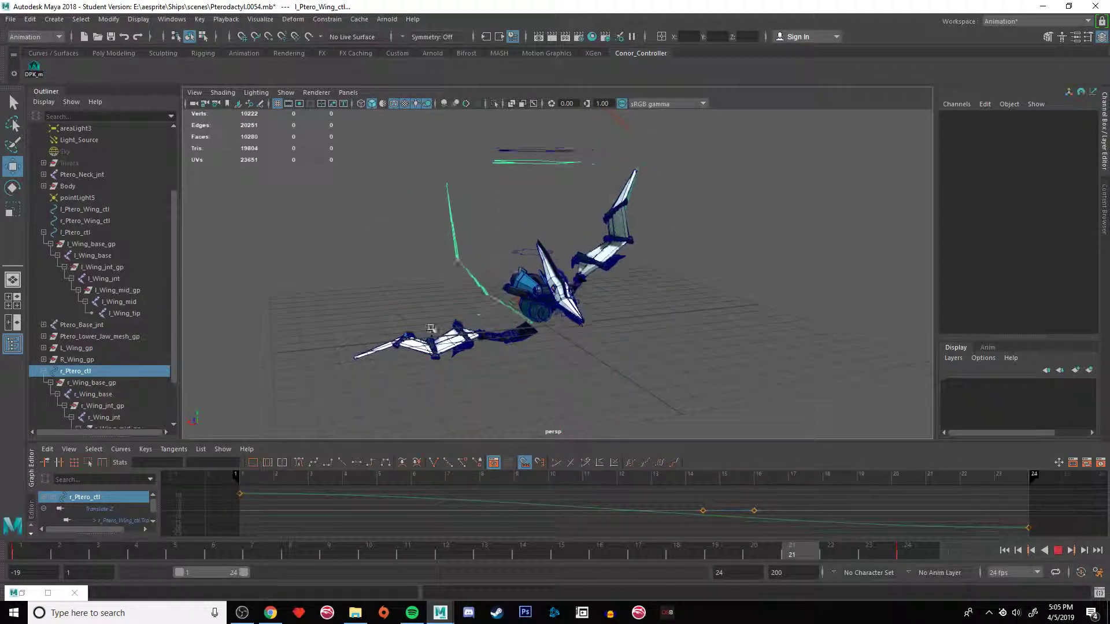